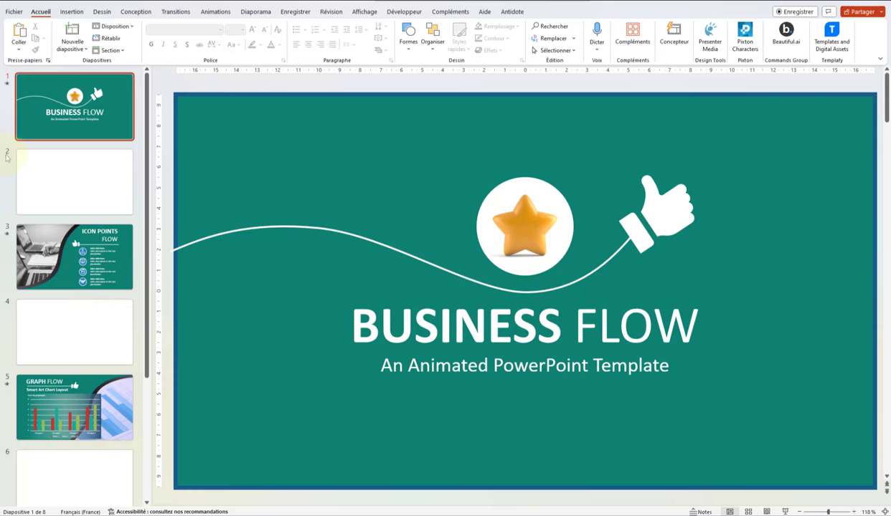
Replay the Business Flow title slide's animations and show the animation settings
click(31, 87)
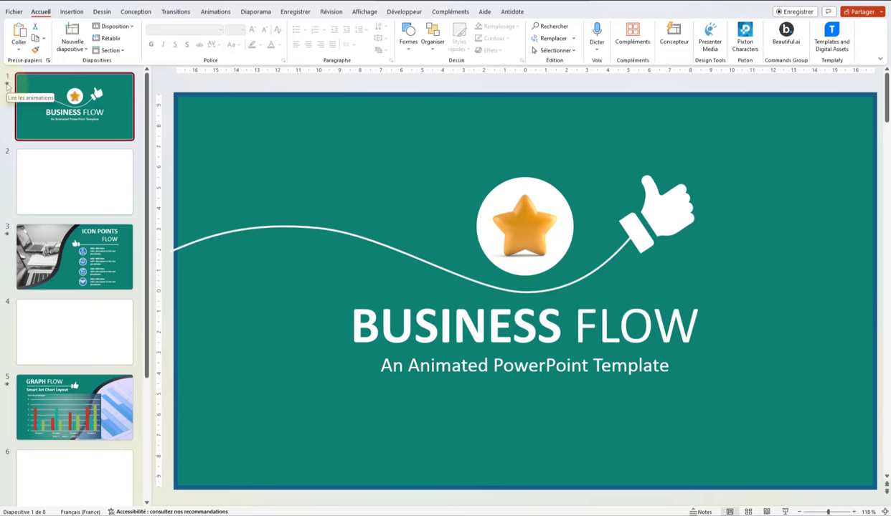
click(7, 84)
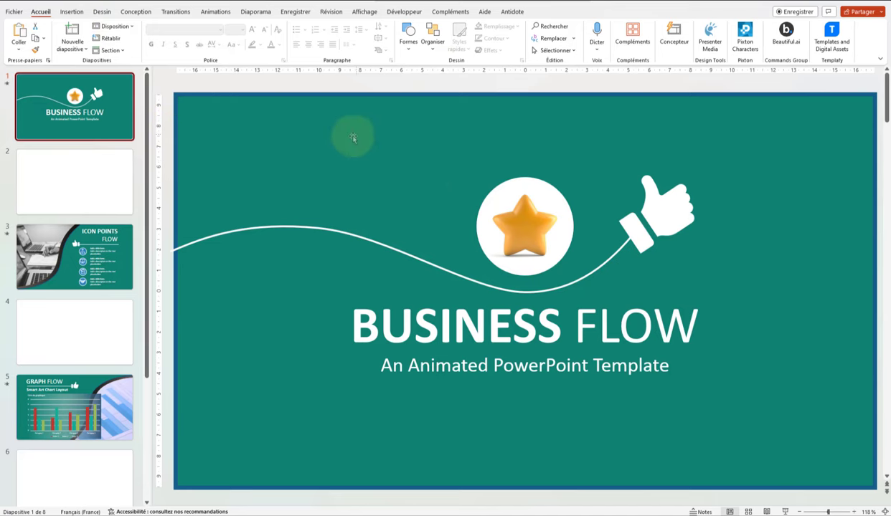
click(216, 13)
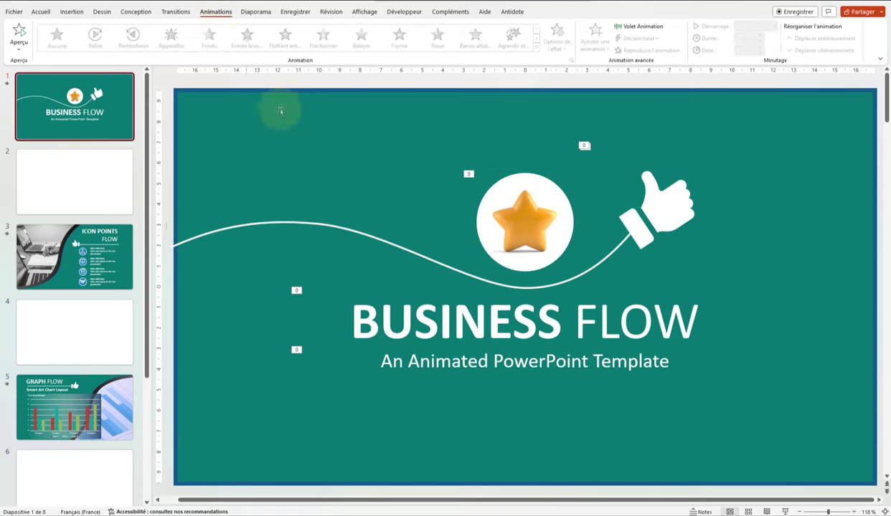
Show the Animation Pane wider, play all six title-slide animations, and select the Freeform curve's Wipe
click(634, 28)
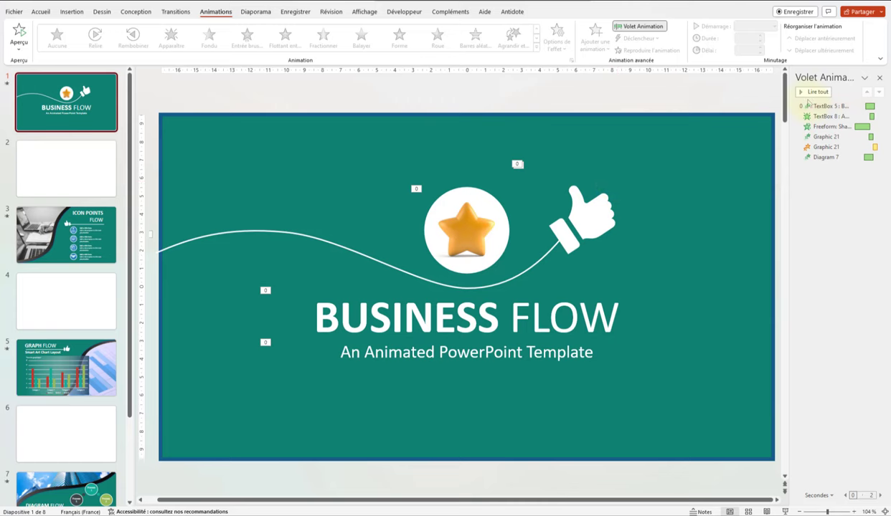
click(803, 95)
drag(789, 425, 671, 423)
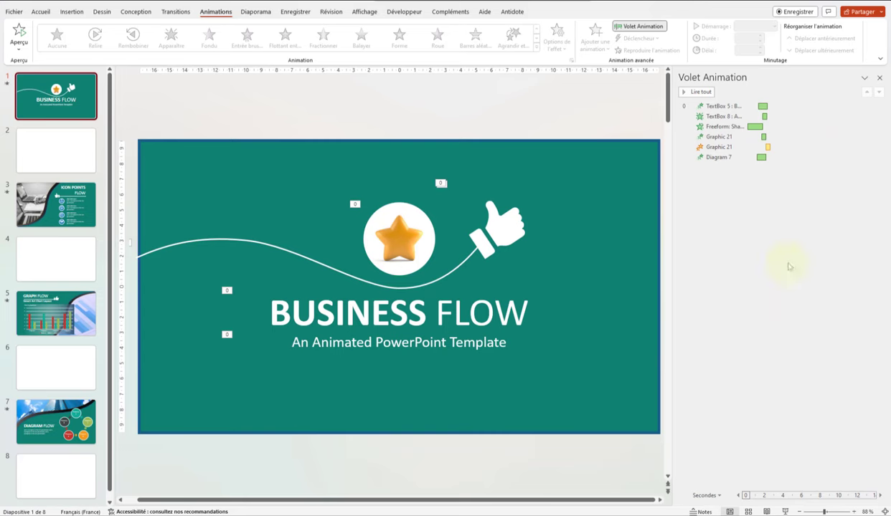
click(685, 92)
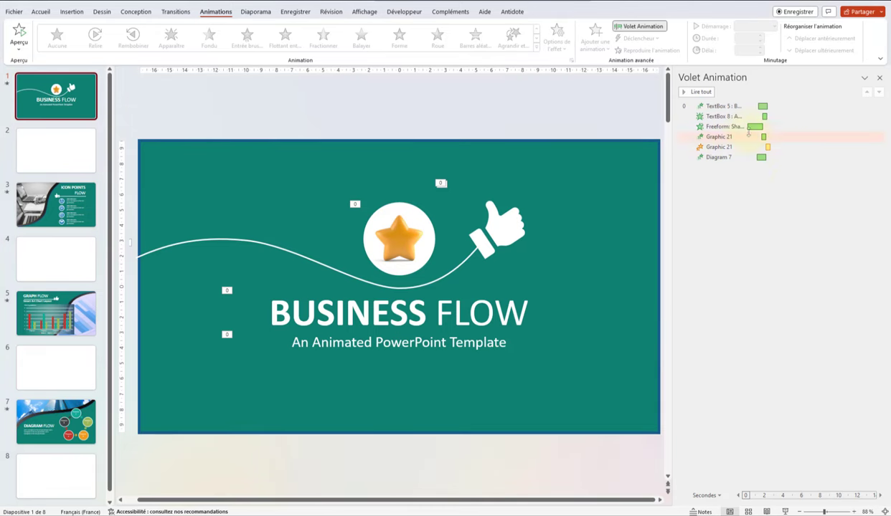
click(720, 126)
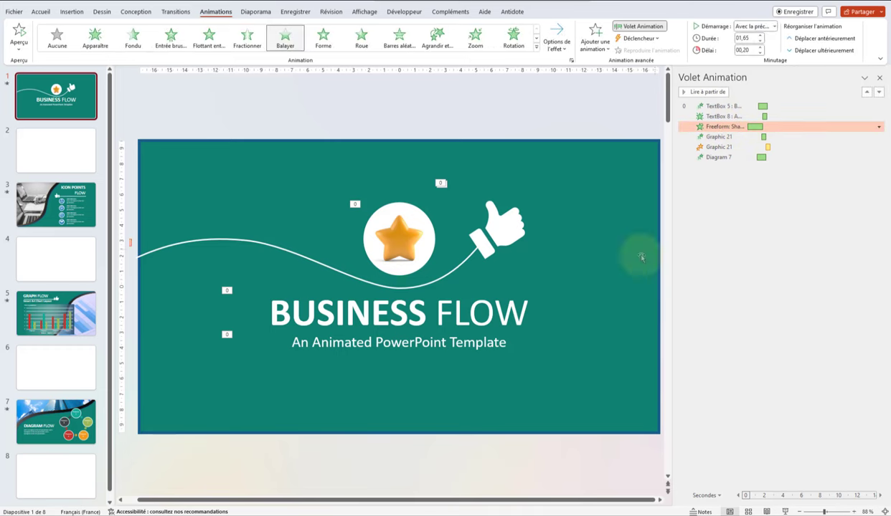
Preview the animations starting from the BUSINESS FLOW title's float-in and bring up its options menu
scroll(432, 283, down, 2)
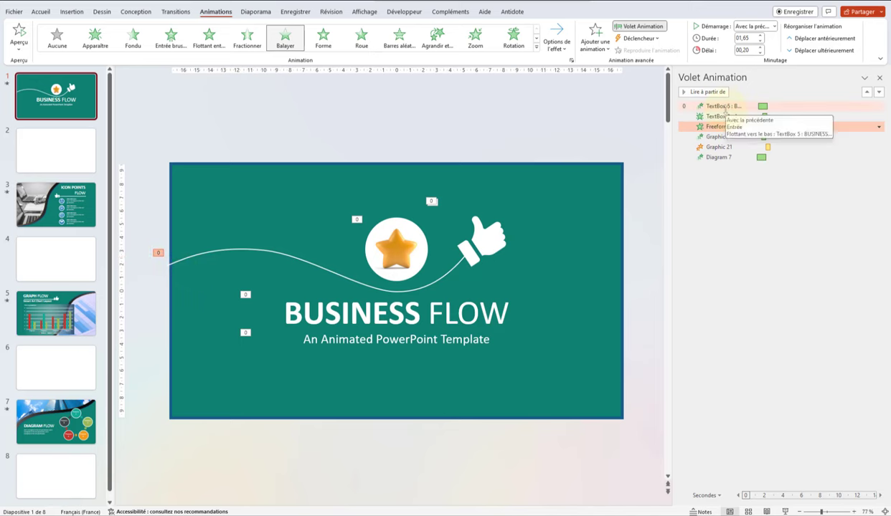
click(725, 108)
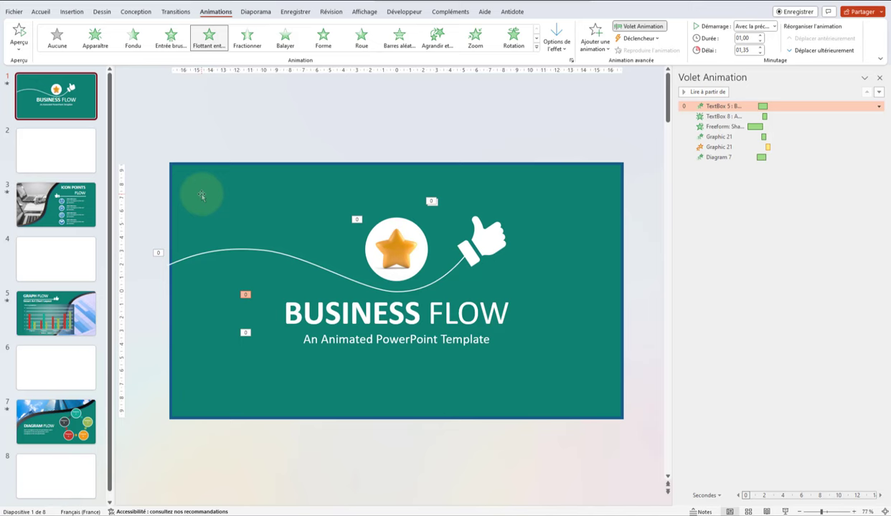
click(686, 93)
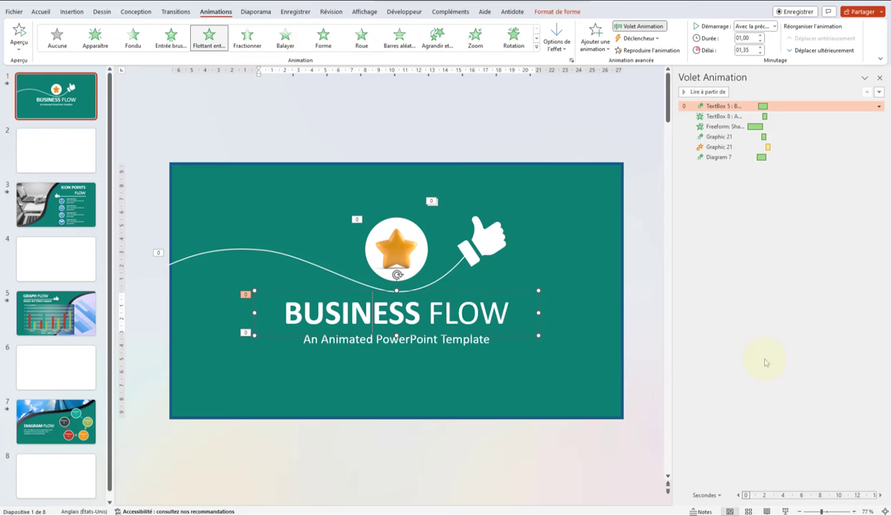
click(767, 362)
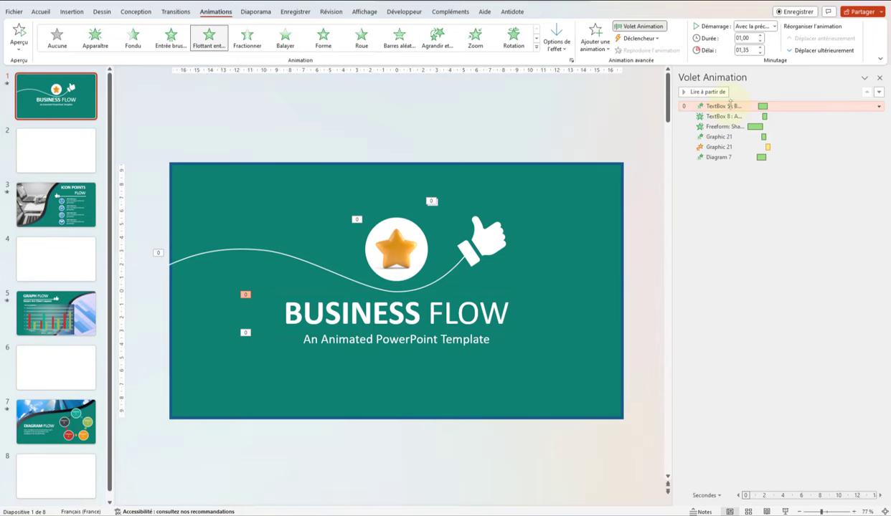
click(789, 107)
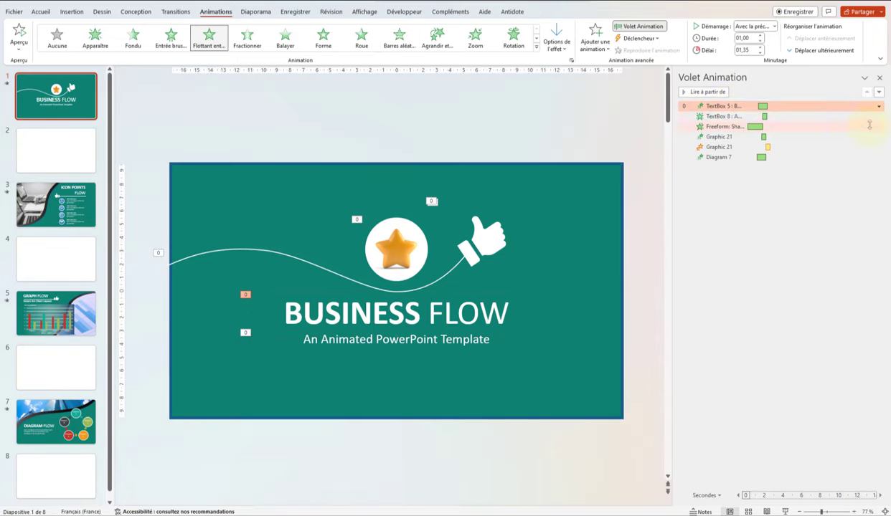
click(879, 107)
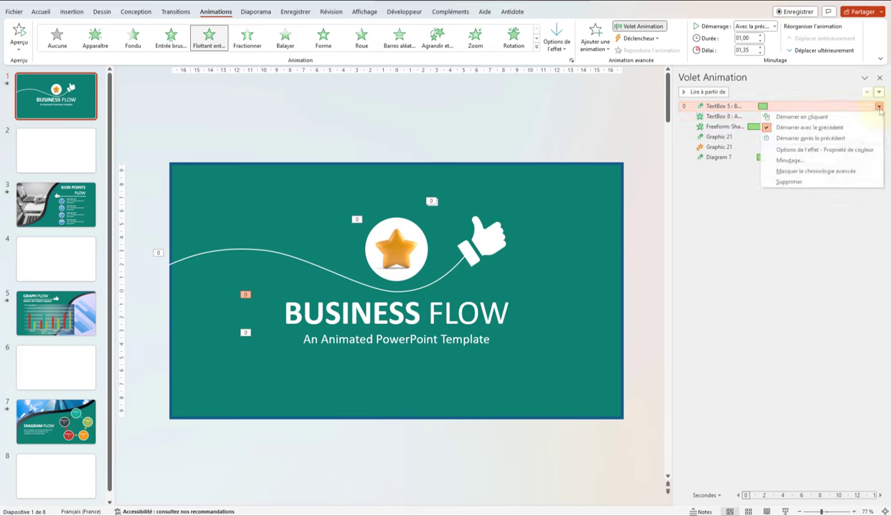
Make the title's float-in animate by letter with a 6% delay between letters
click(848, 151)
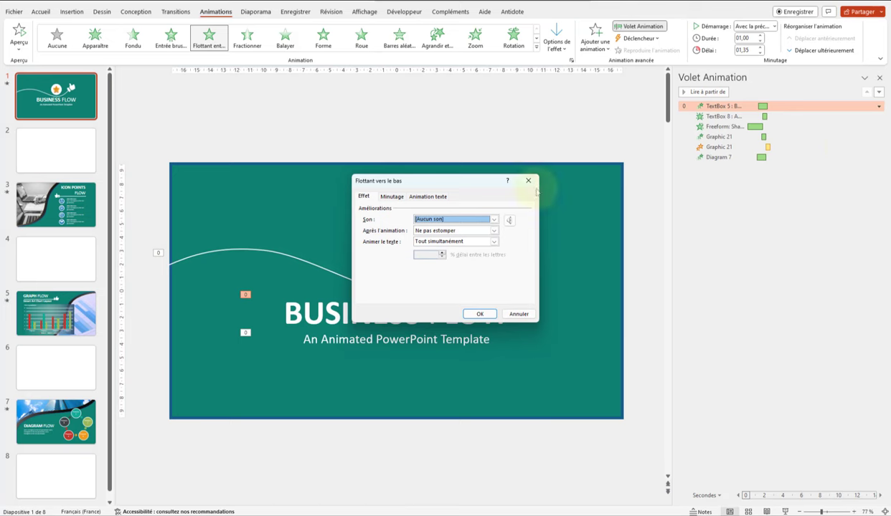
click(494, 242)
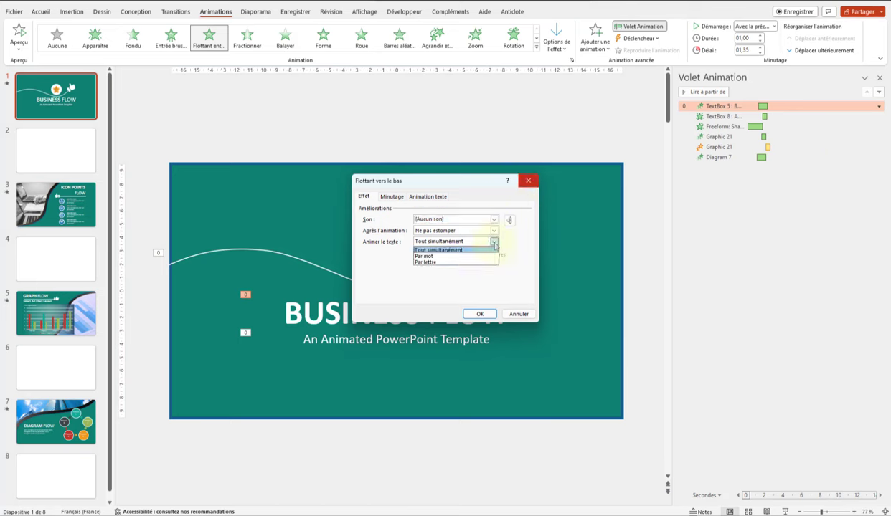
click(434, 263)
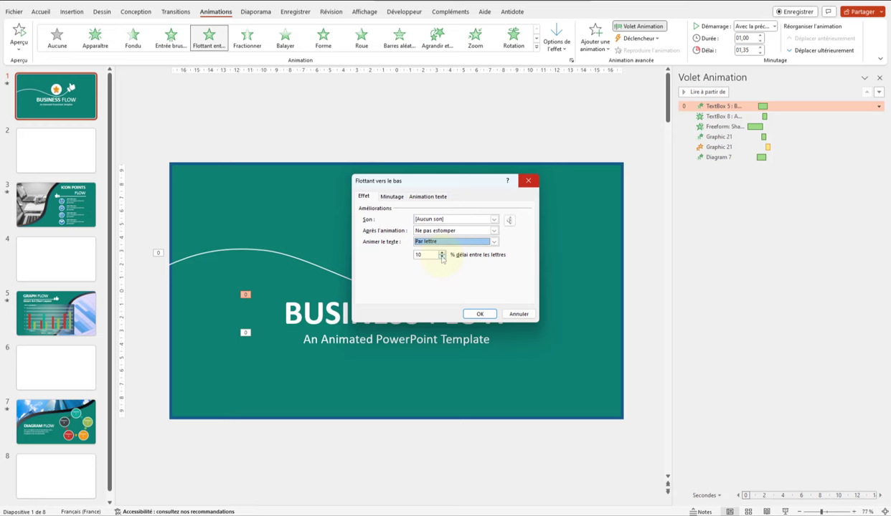
click(441, 258)
click(442, 257)
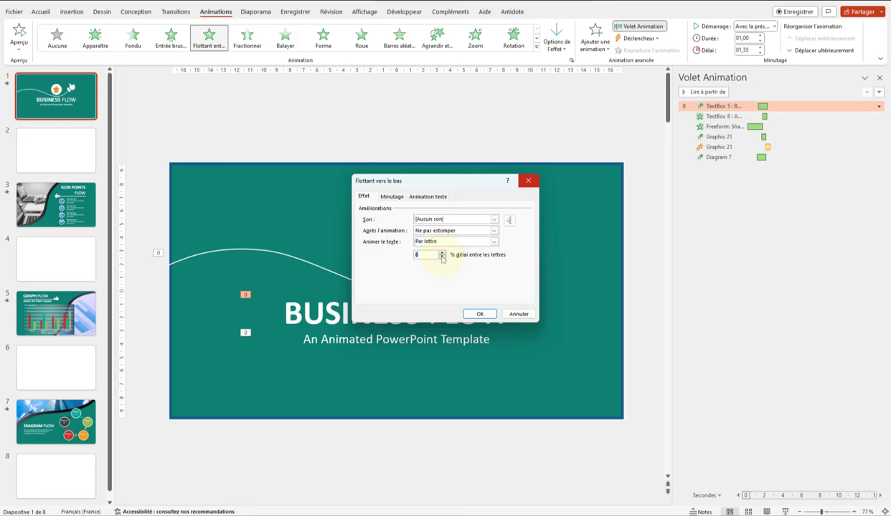
click(391, 197)
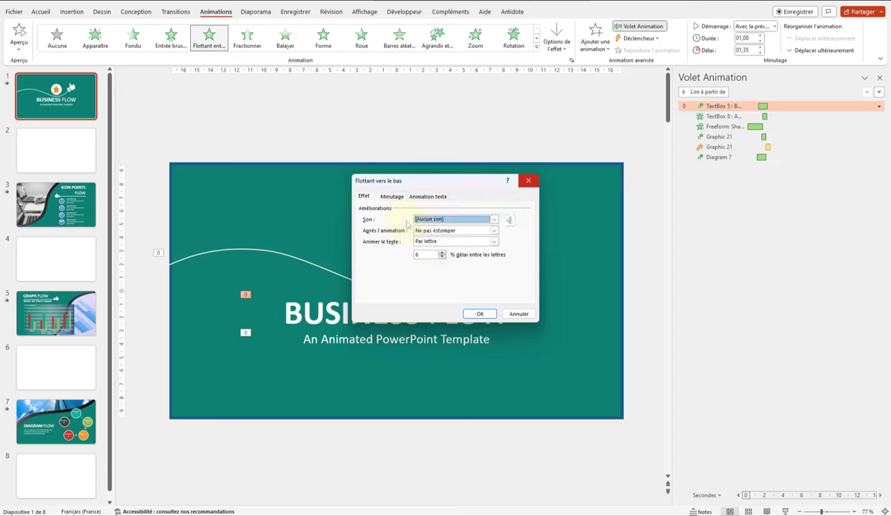
click(478, 314)
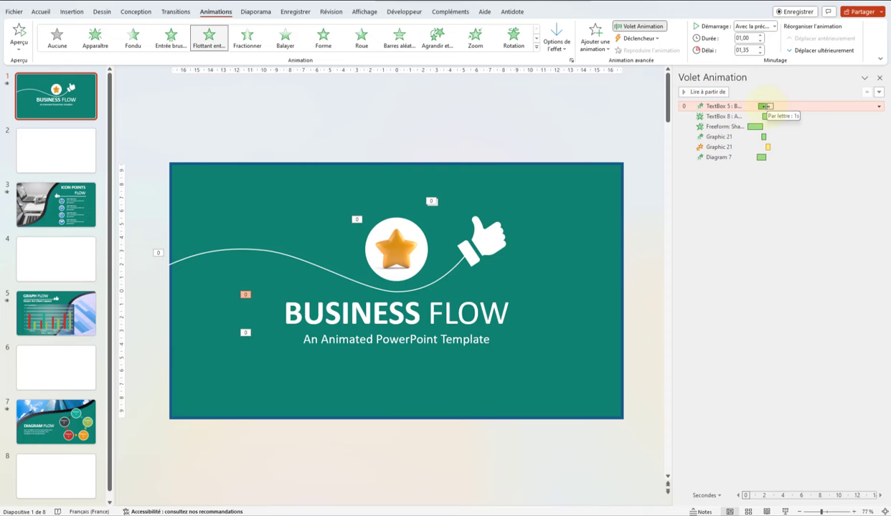
Preview from the title and make TextBox 8's animation start later, at 2.3 s
click(685, 93)
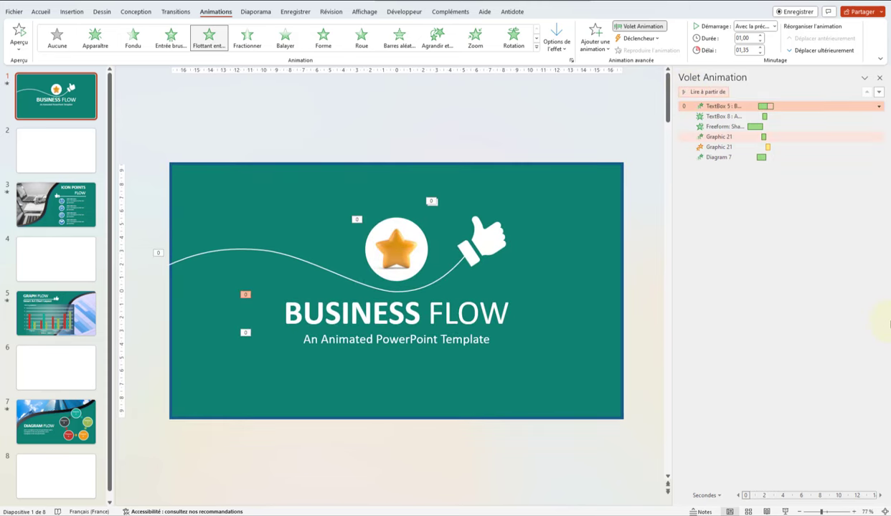
click(343, 370)
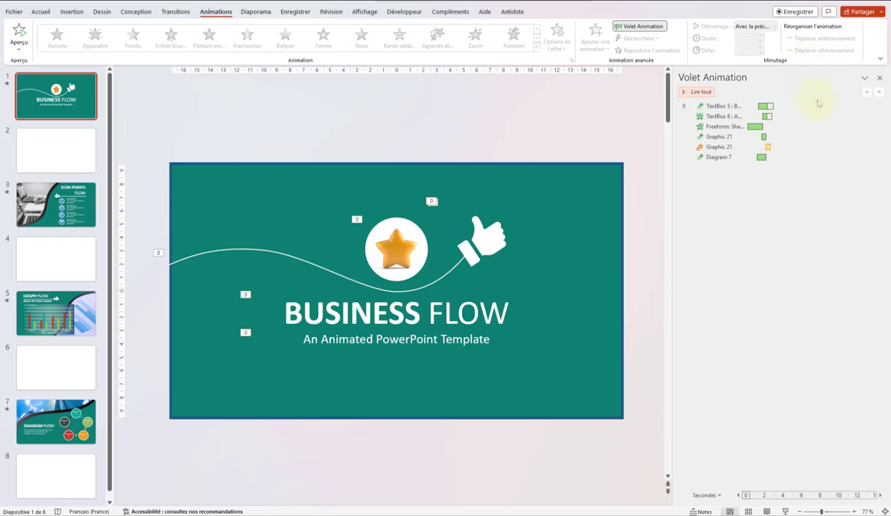
mouse_move(766, 116)
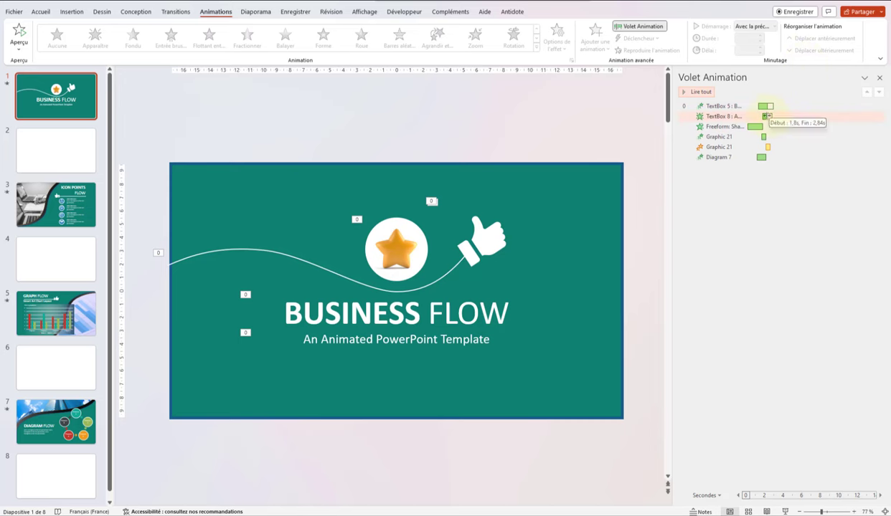
mouse_move(768, 116)
mouse_down()
mouse_move(795, 116)
mouse_move(776, 117)
mouse_up()
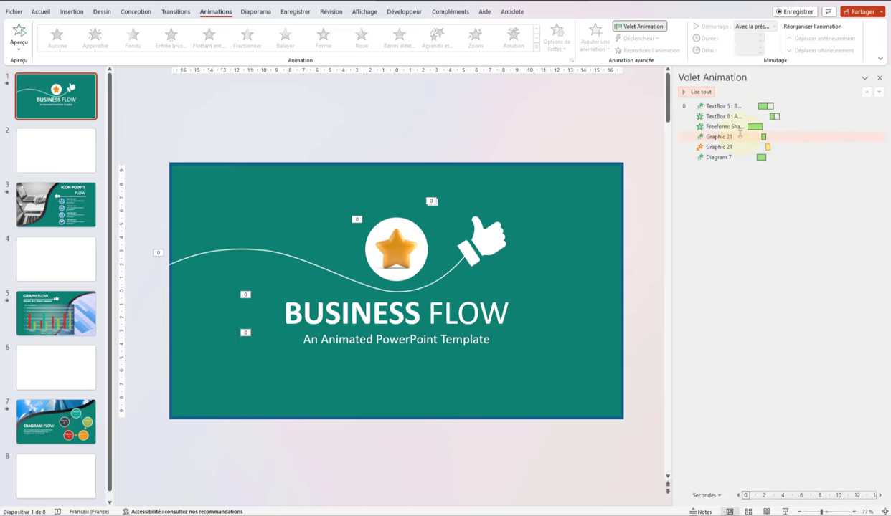
Retime the Freeform curve's wipe to start around 0.6 s instead of 3.5 s
drag(754, 126, 785, 126)
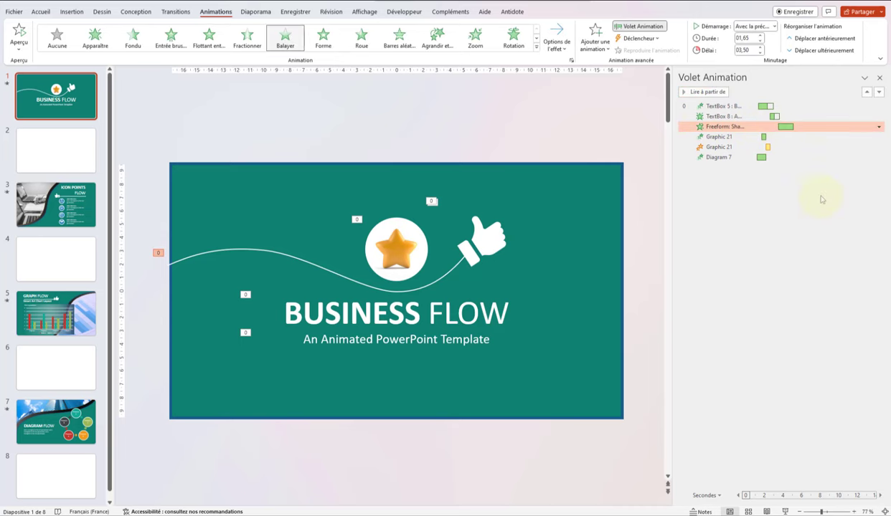
click(701, 93)
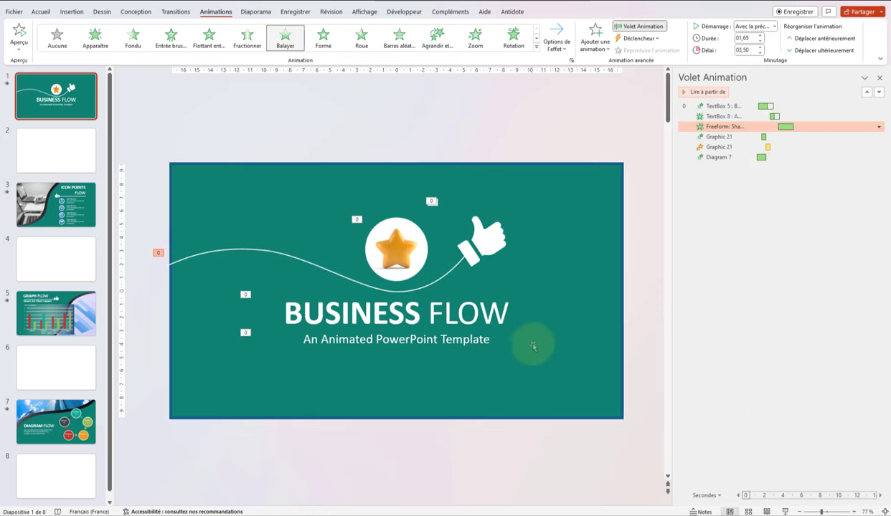
mouse_move(785, 127)
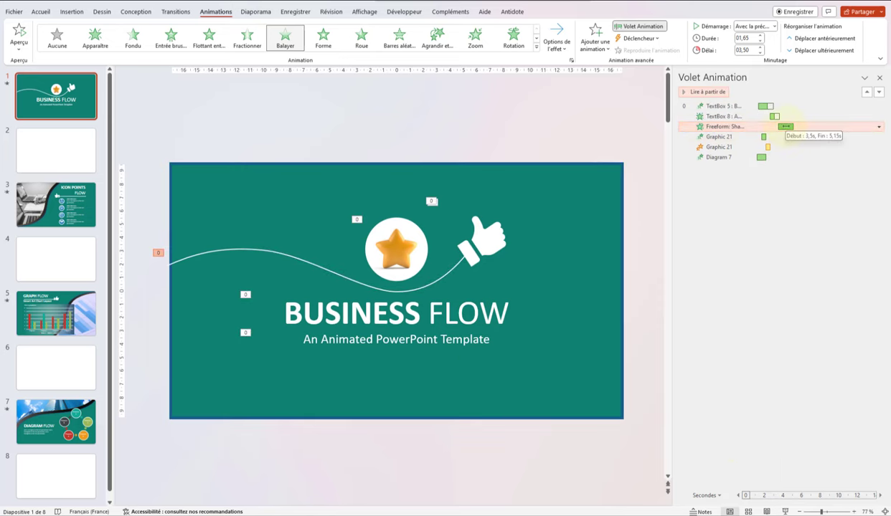
drag(785, 127, 758, 127)
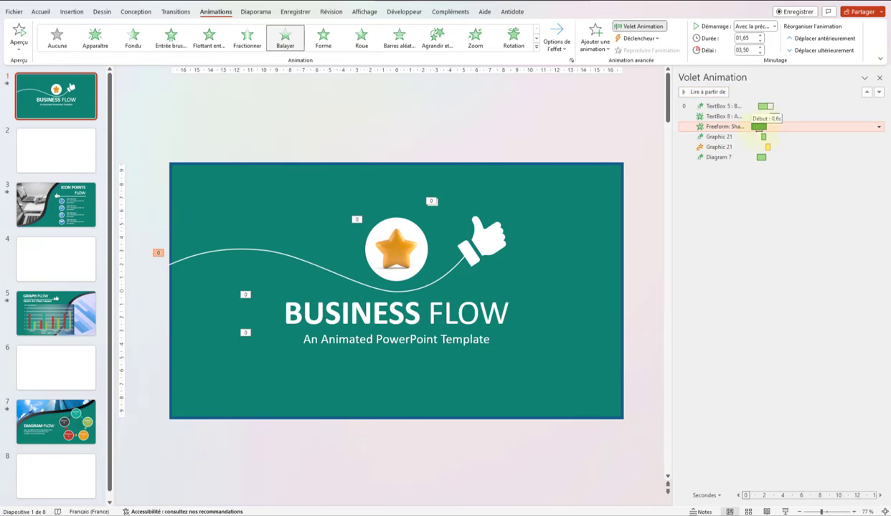
click(755, 236)
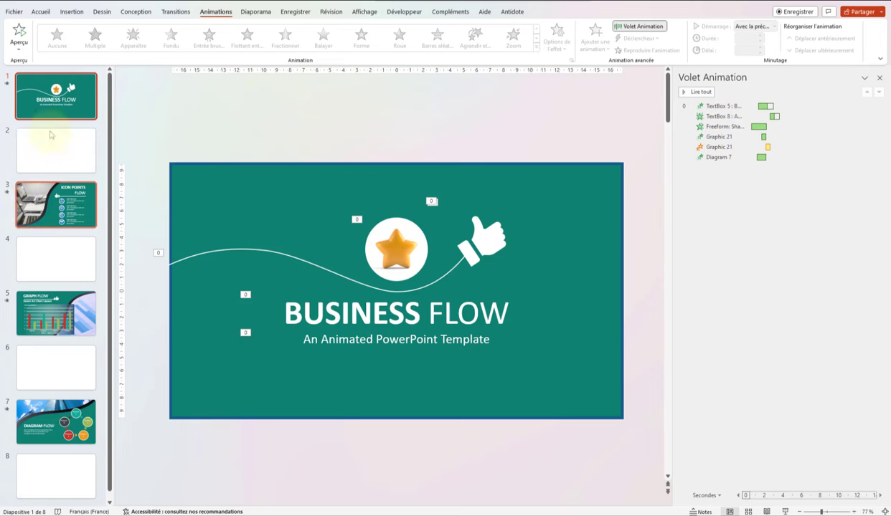
Go to the Icon Points Flow slide and play all its animations
click(52, 200)
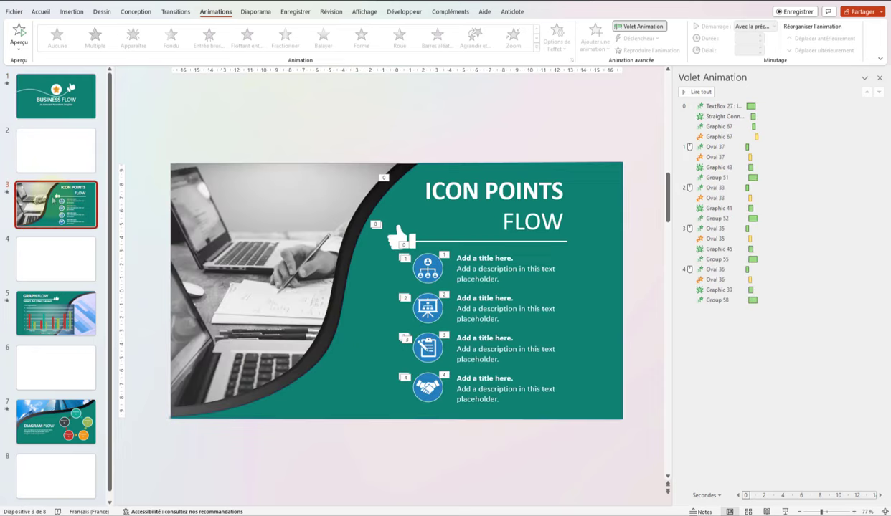
click(765, 267)
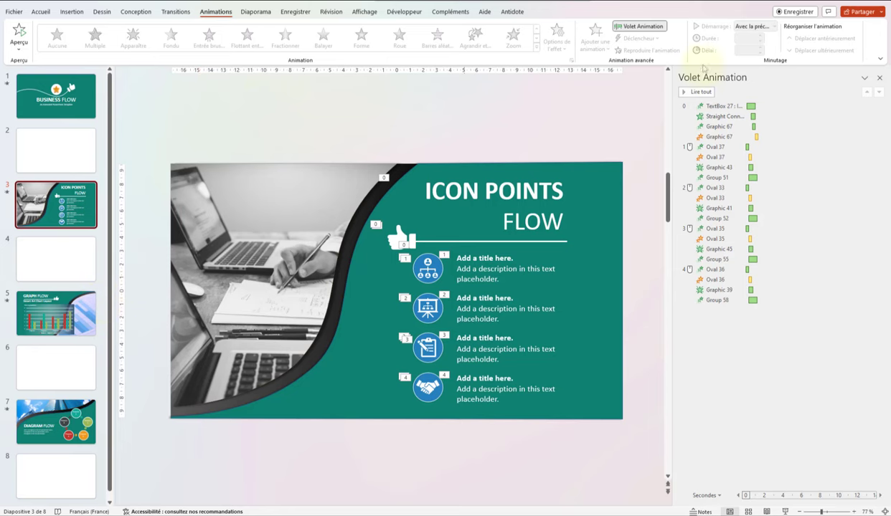
click(695, 94)
Select both Oval 33 effects of the second circle icon and bring up their options menu
click(715, 147)
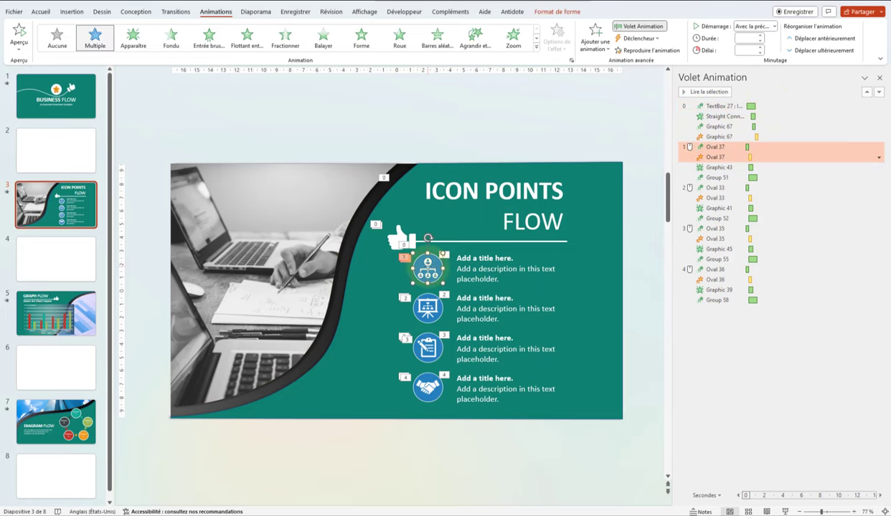
click(463, 263)
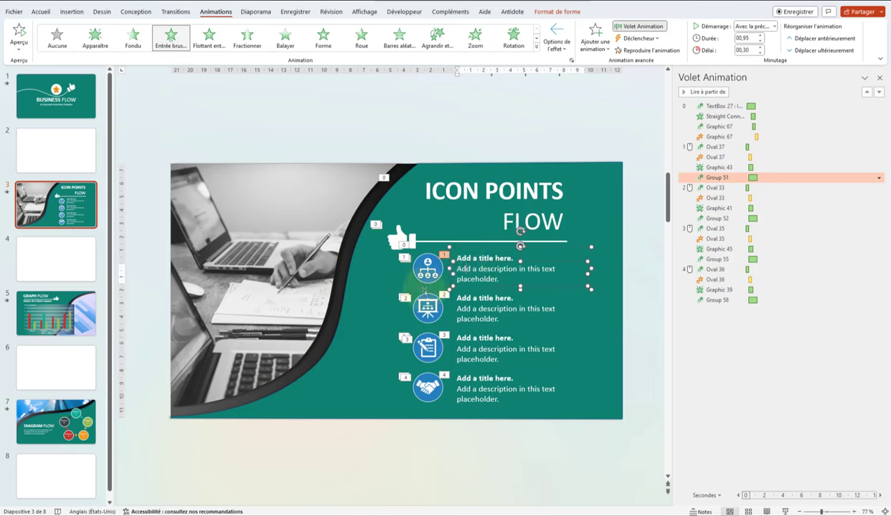
click(423, 304)
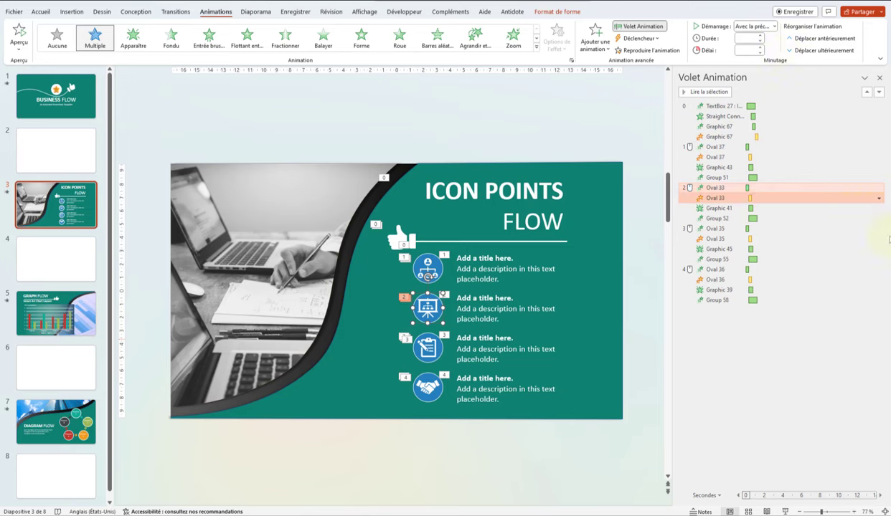
drag(832, 193, 764, 172)
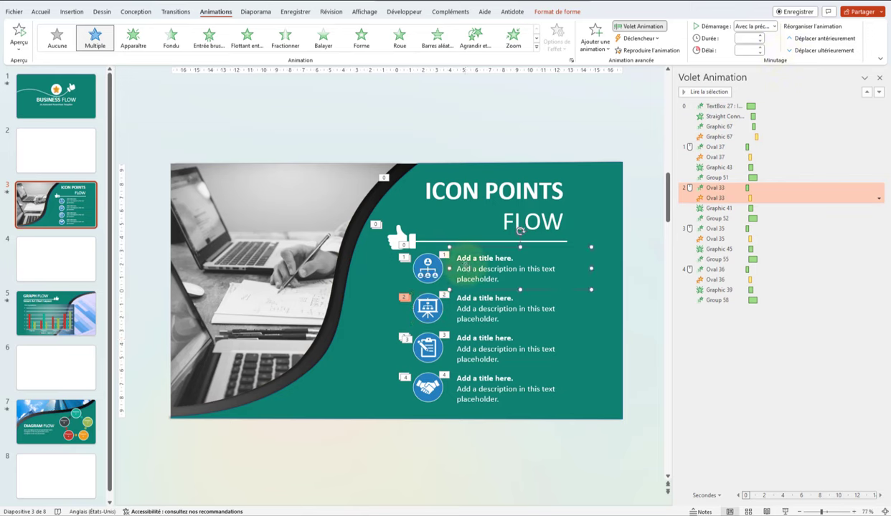
click(465, 264)
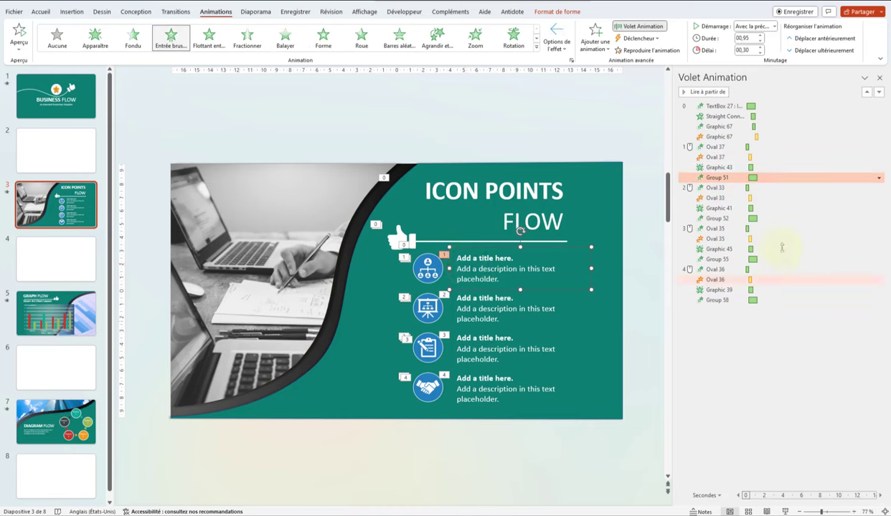
click(732, 188)
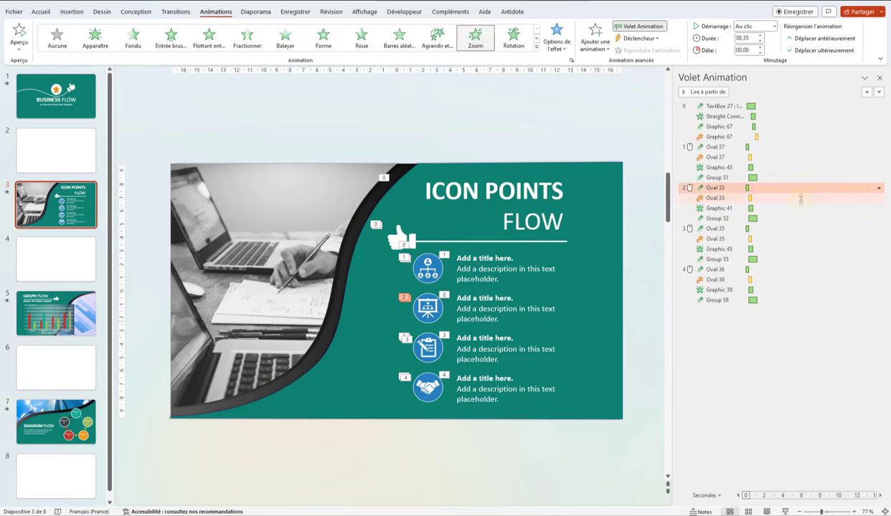
shift+click(801, 198)
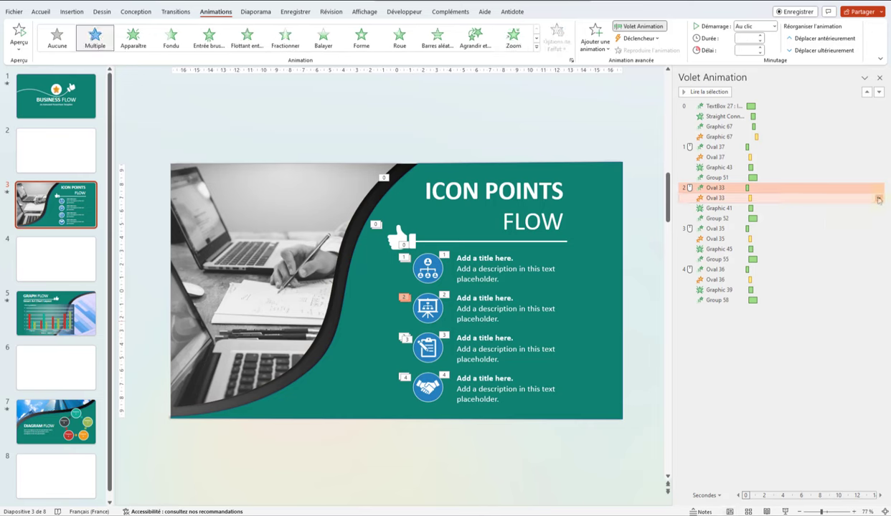
click(878, 199)
Give both Oval 33 effects a 3.5-second start delay
click(789, 254)
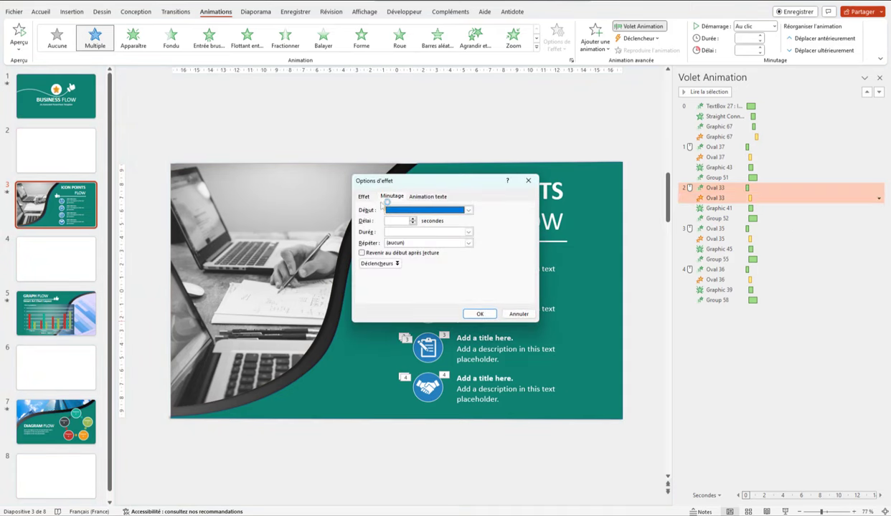
click(413, 222)
text(3,5)
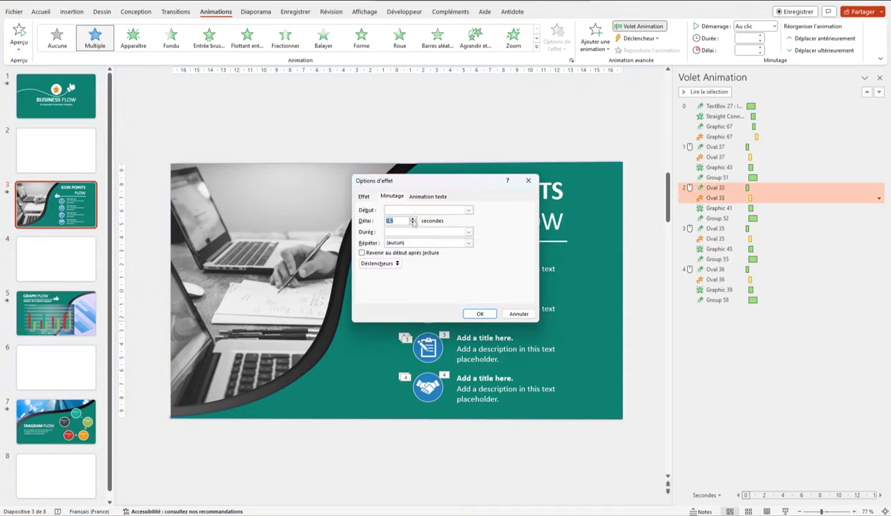
click(480, 314)
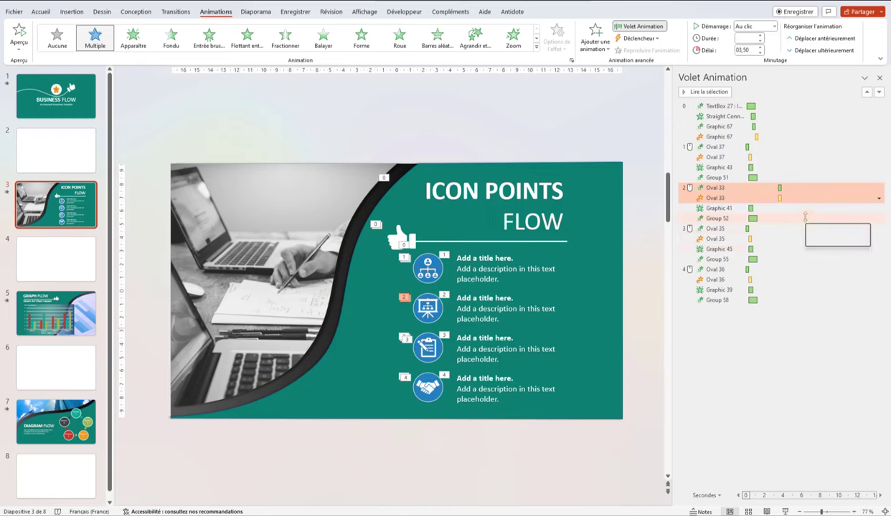
Preview the sequence from Group 55, then select the Graphic 41 and Group 52 effects together
click(819, 261)
click(702, 92)
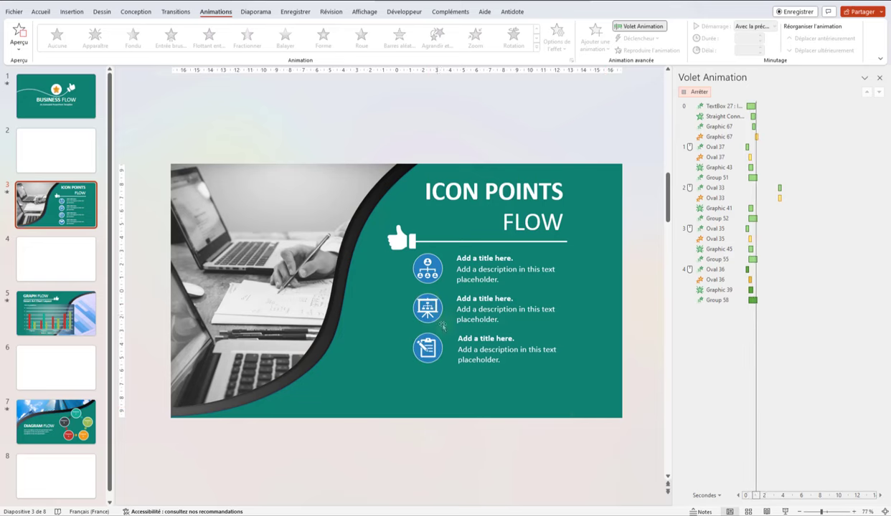
click(721, 208)
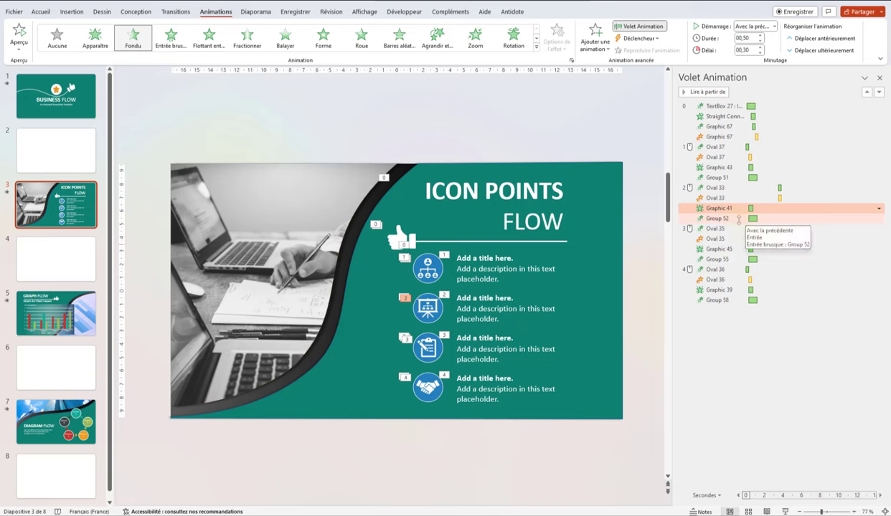
click(738, 219)
click(738, 208)
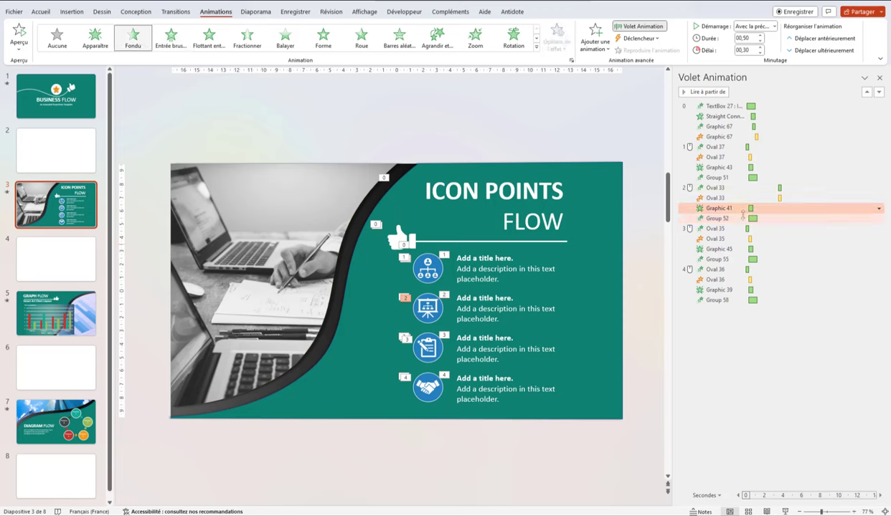
ctrl+click(743, 218)
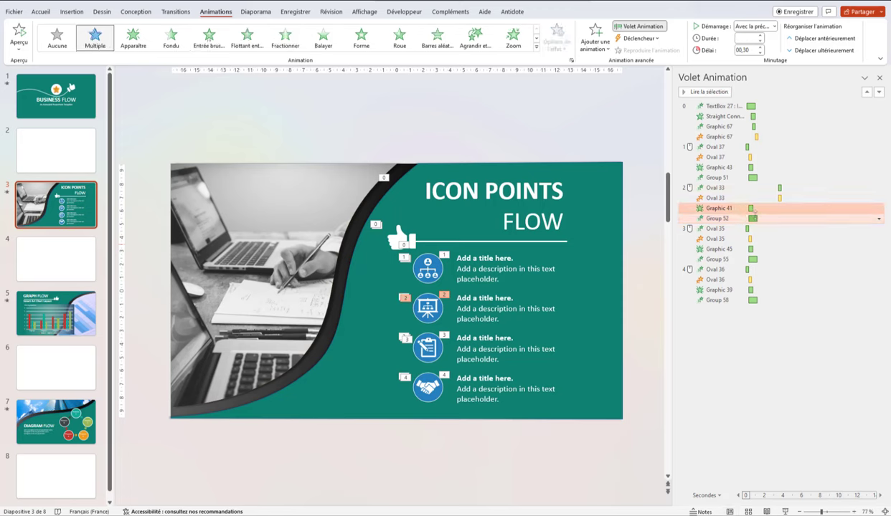
Move Group 52 to start at 3.5 s and Graphic 41 at 3.7 s, then preview the whole slide
drag(752, 218, 783, 218)
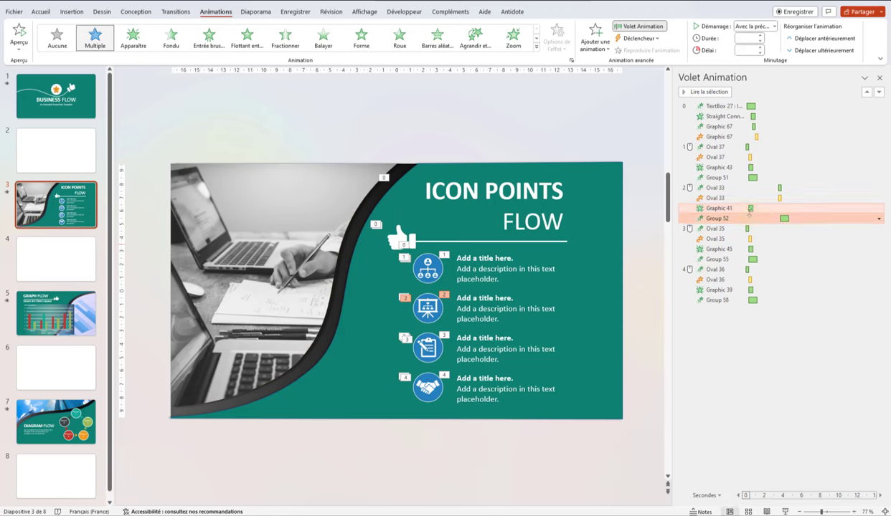
drag(751, 208, 781, 209)
click(801, 290)
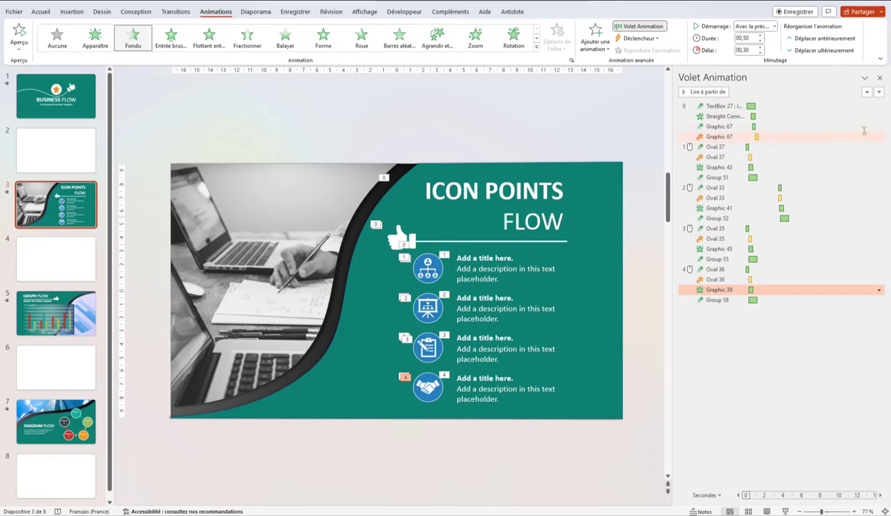
click(784, 442)
click(697, 91)
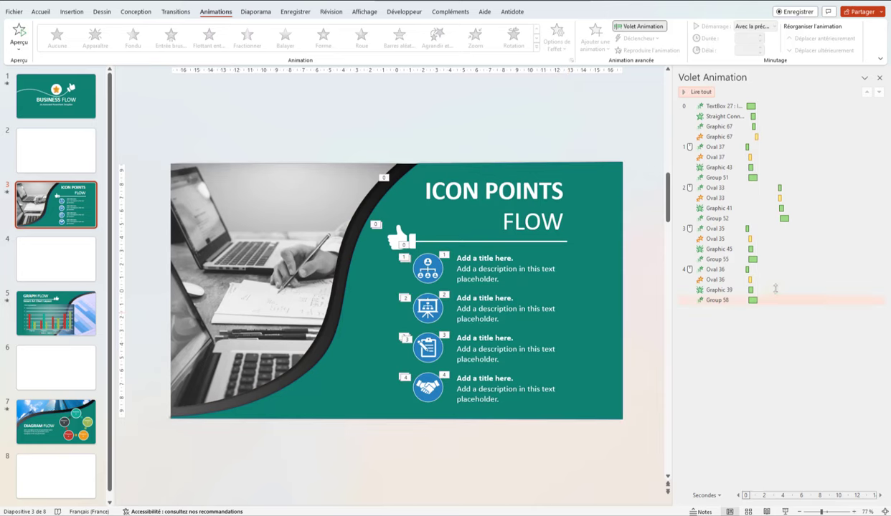
Start Oval 35 at 5.0 s and confirm the title's With Previous, 0.1 s delay, 0.95 s timing
drag(748, 229, 793, 228)
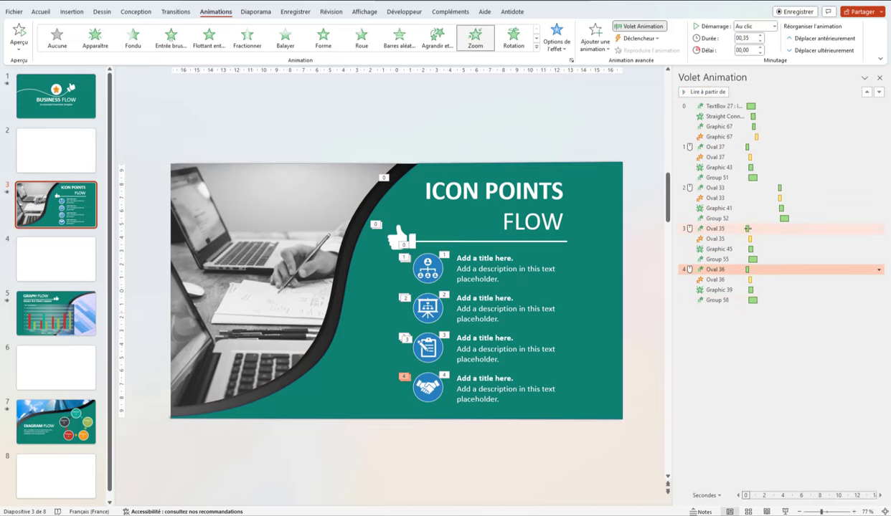
click(766, 106)
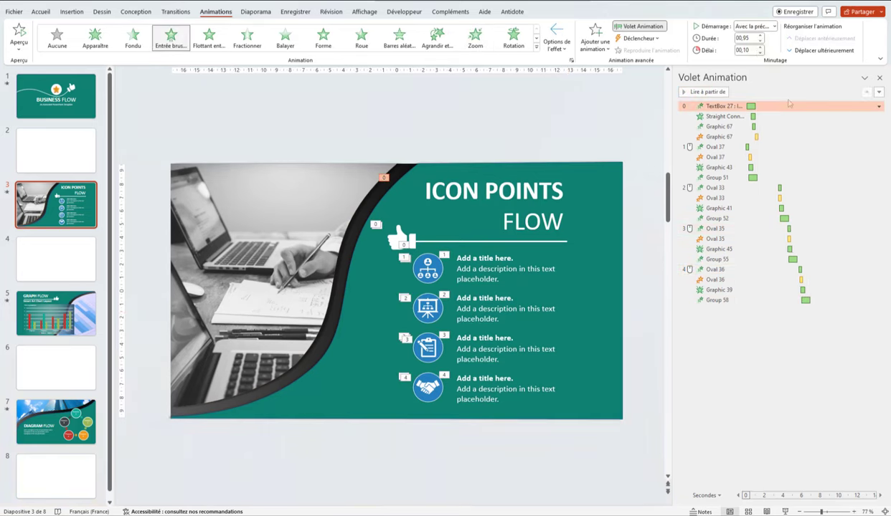
click(878, 107)
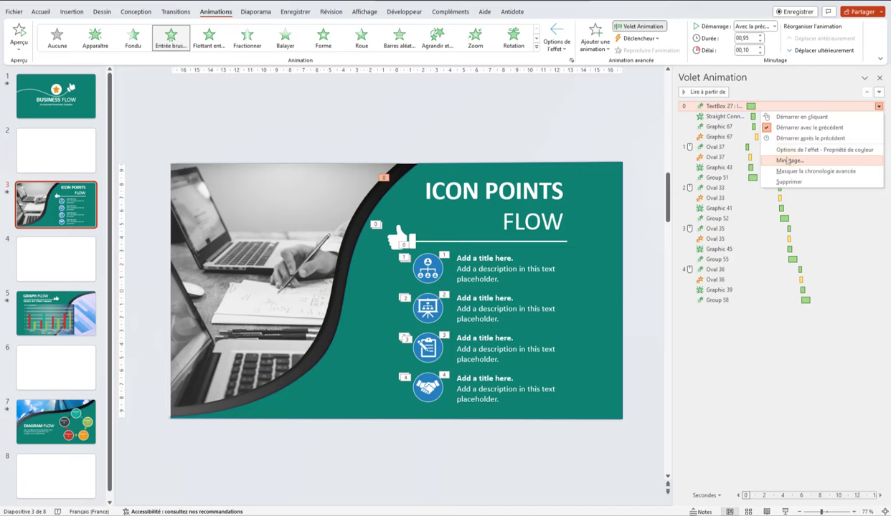
click(788, 161)
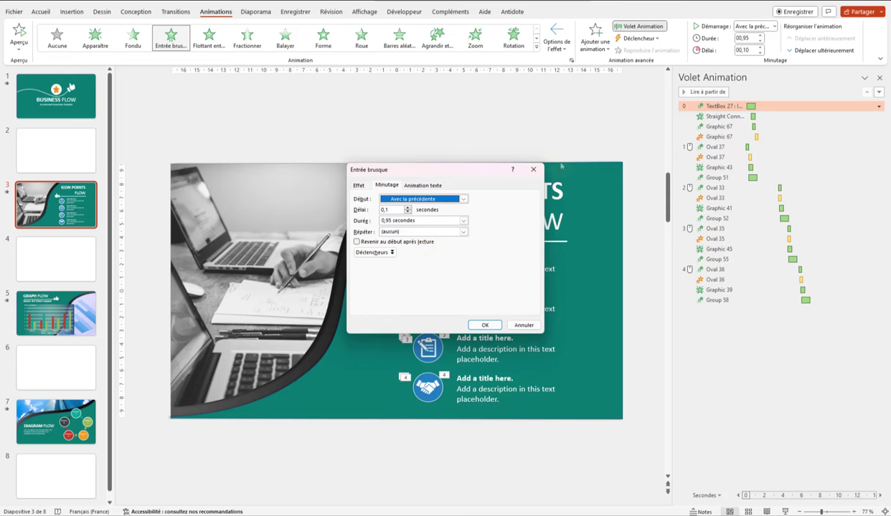
click(485, 325)
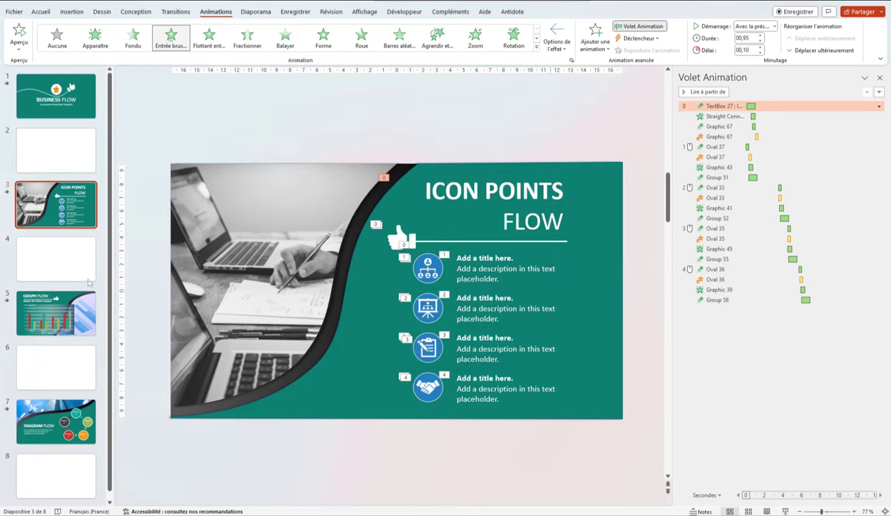
On the Graph Flow slide, preview the chart's entrance animation and bring up the chart's shortcut menu
click(80, 332)
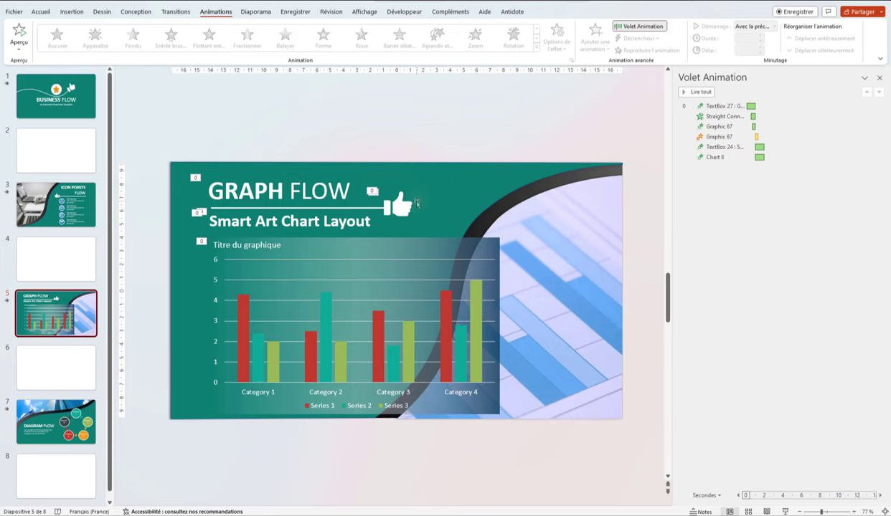
click(416, 203)
click(781, 228)
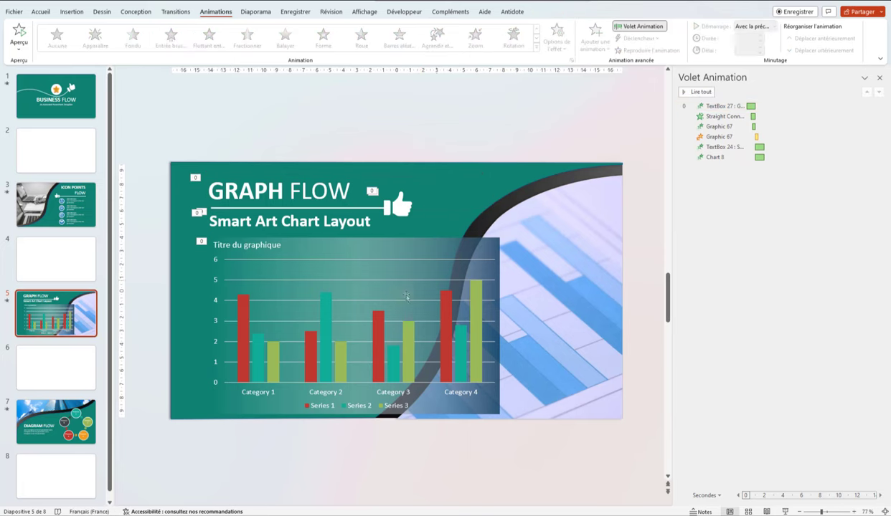
click(361, 271)
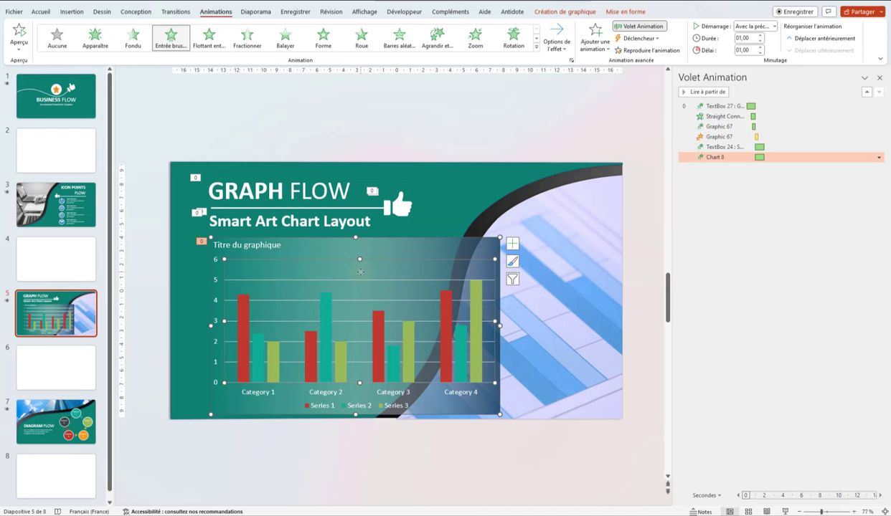
click(696, 94)
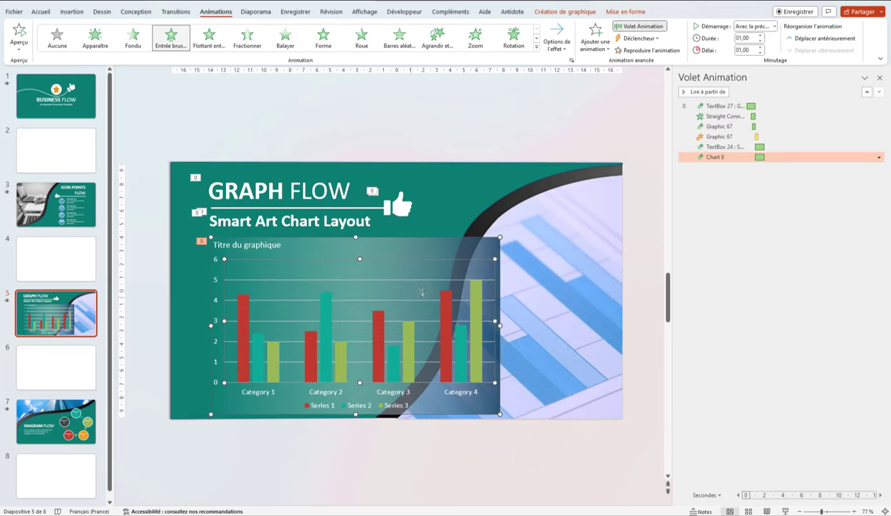
click(368, 245)
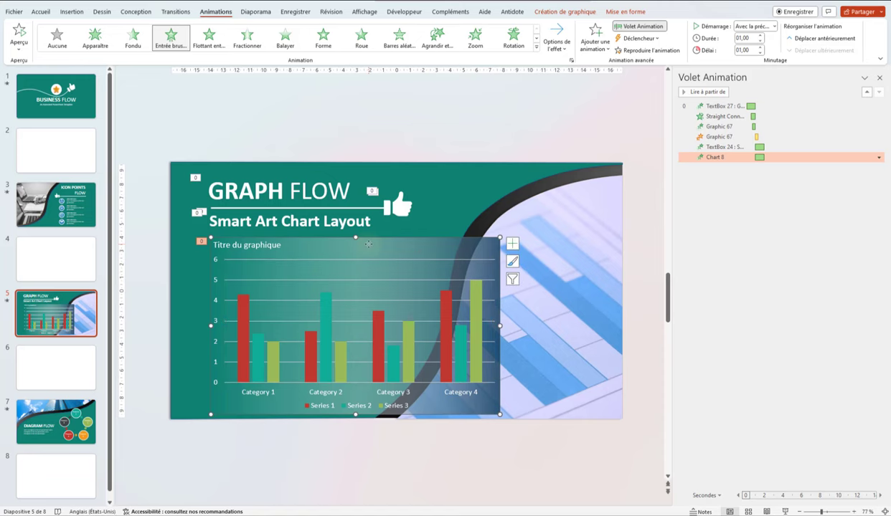
right_click(367, 245)
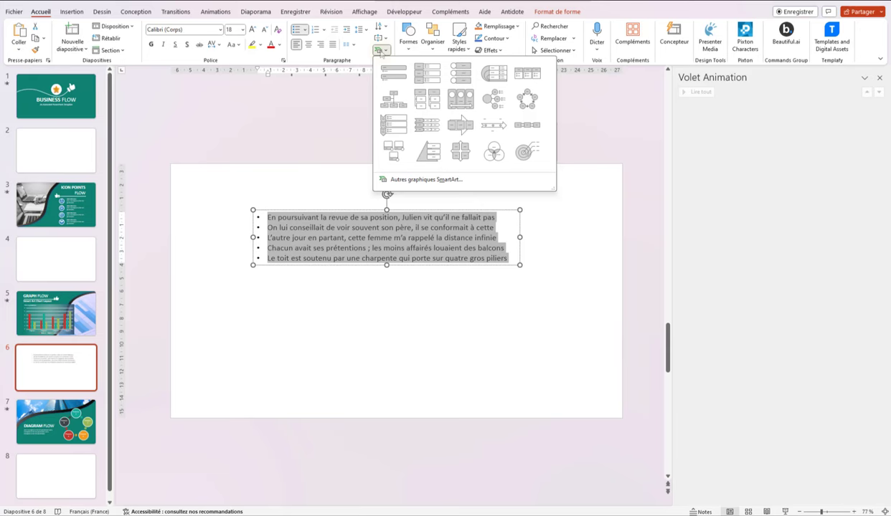
Convert slide 6's sentences into a Liste verticale avec images SmartArt and enlarge it
click(461, 81)
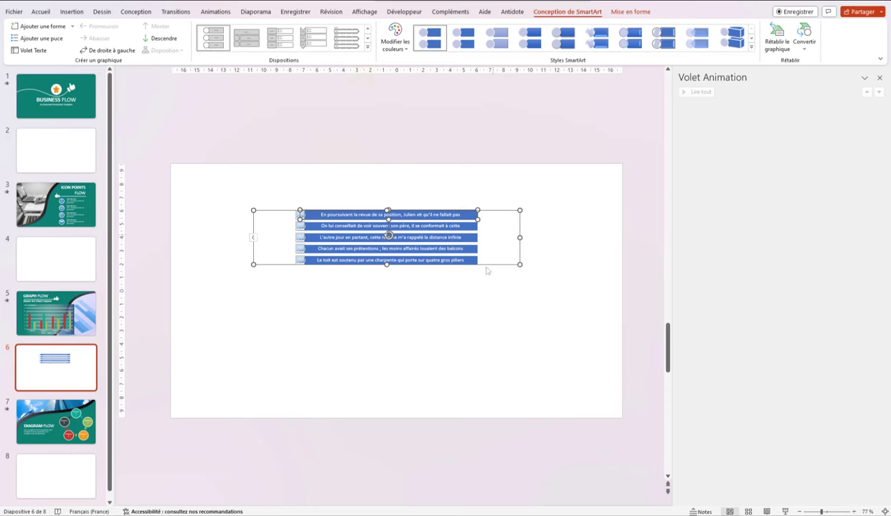
drag(520, 265, 592, 354)
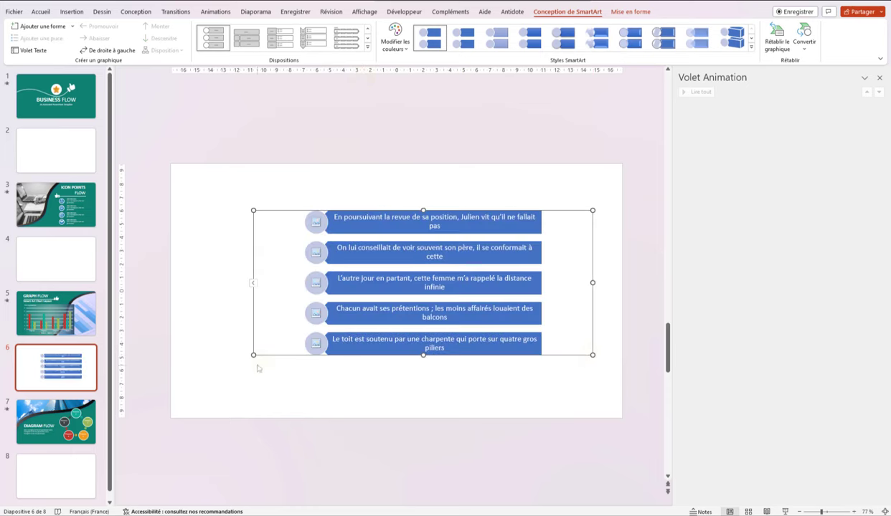
drag(254, 354, 206, 373)
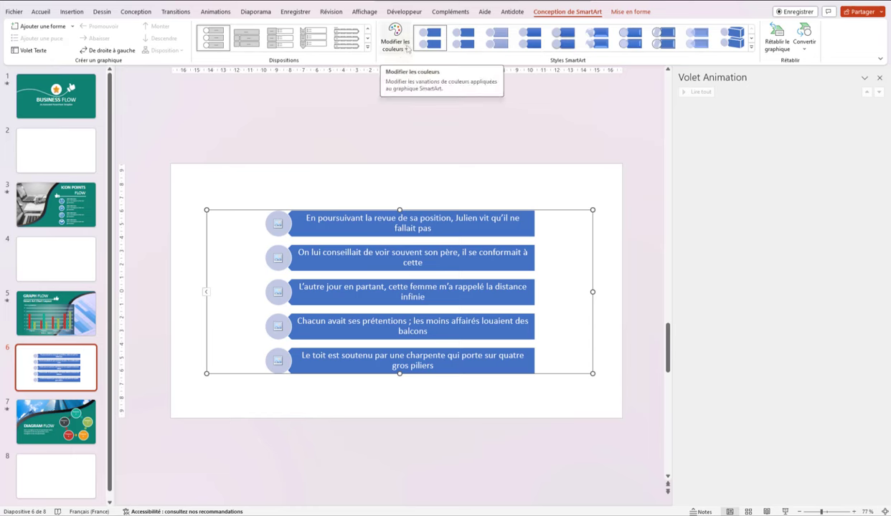
Give the list a Coloré colour scheme and a flat outlined SmartArt style
click(407, 49)
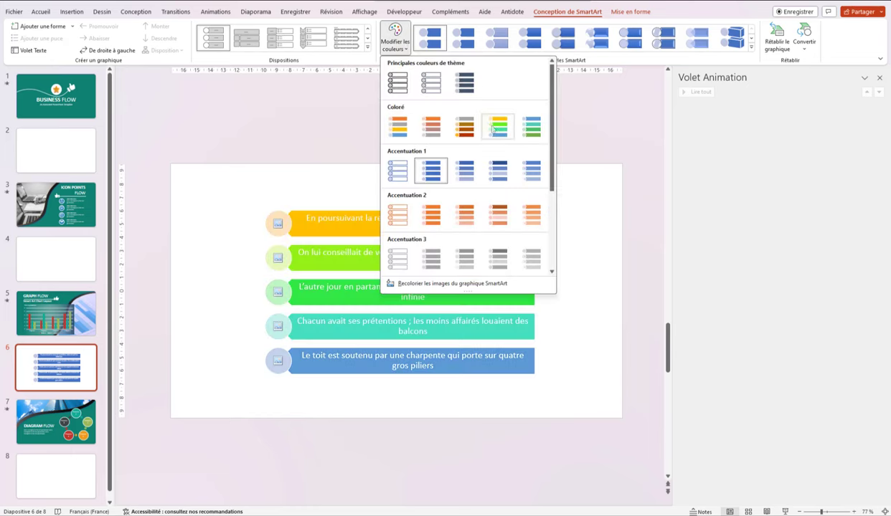
click(492, 127)
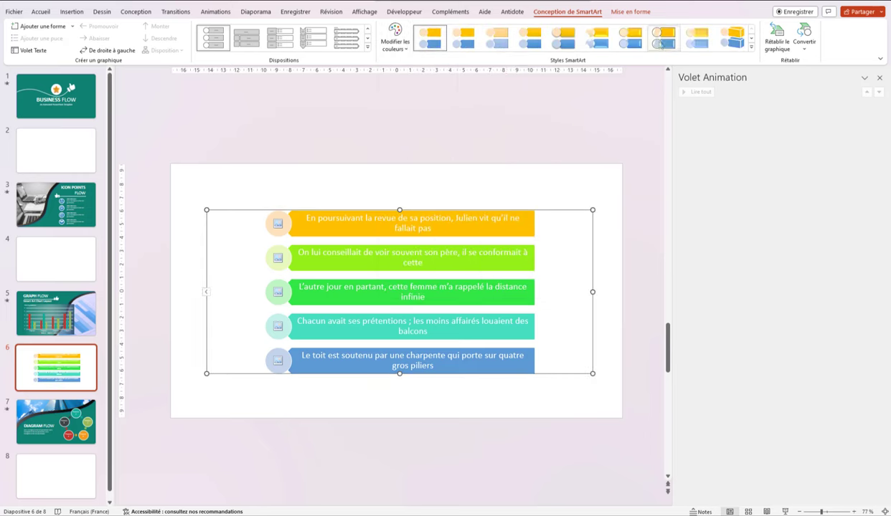
click(662, 43)
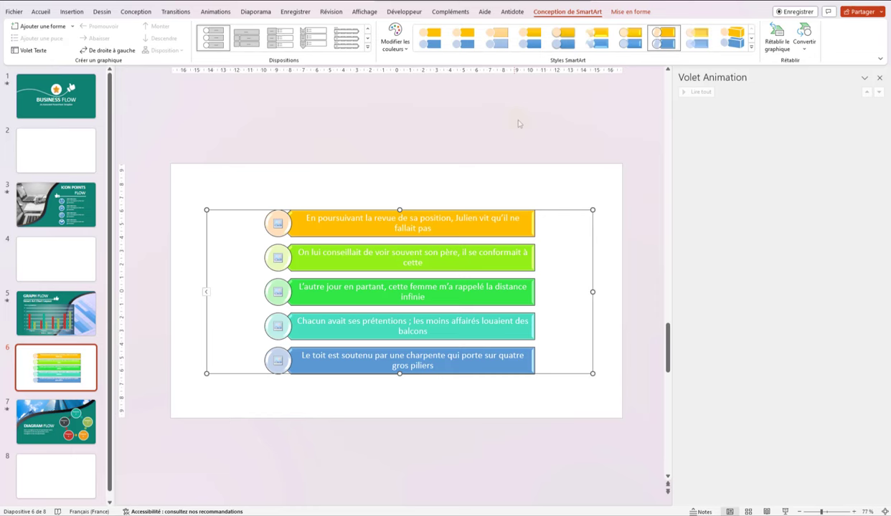
click(733, 37)
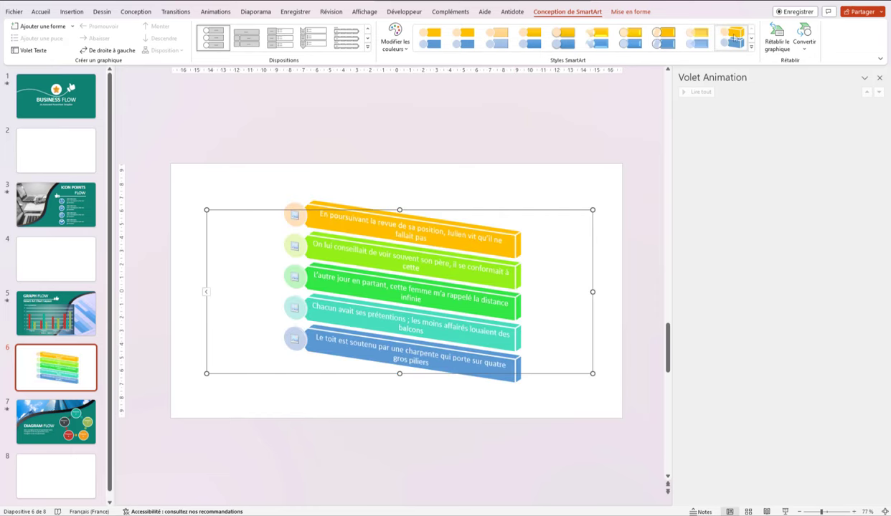
click(662, 39)
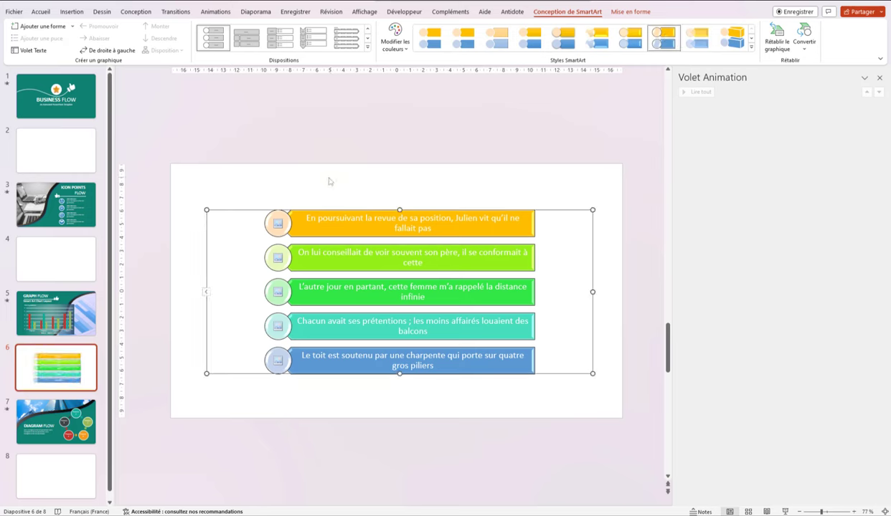
click(40, 12)
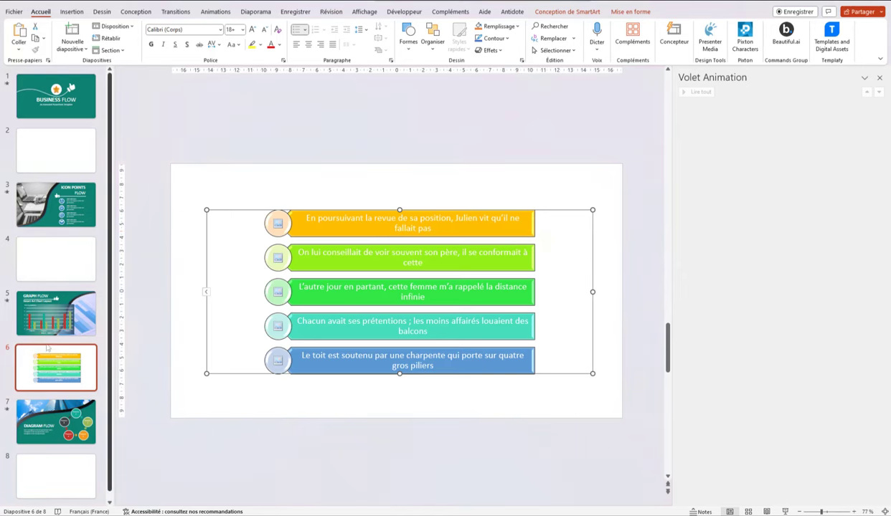
Replay Chart 8's entrance animation on slide 5
click(50, 315)
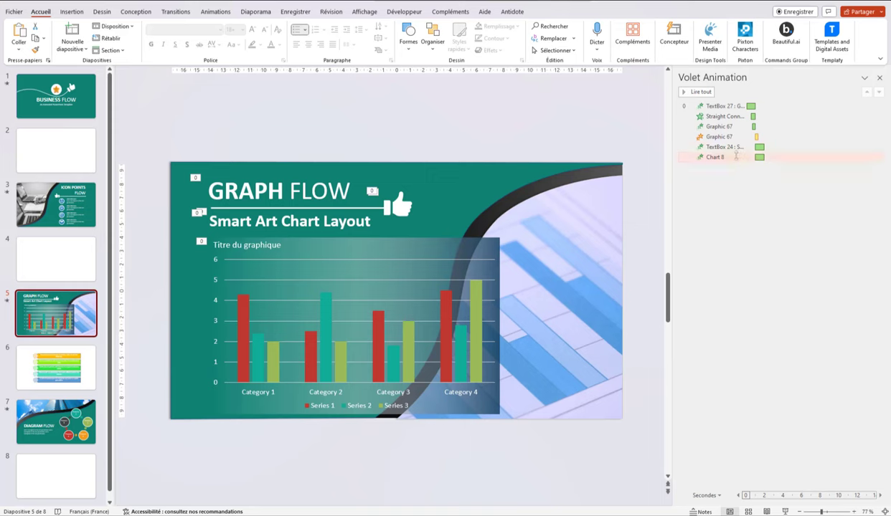
click(735, 156)
click(695, 92)
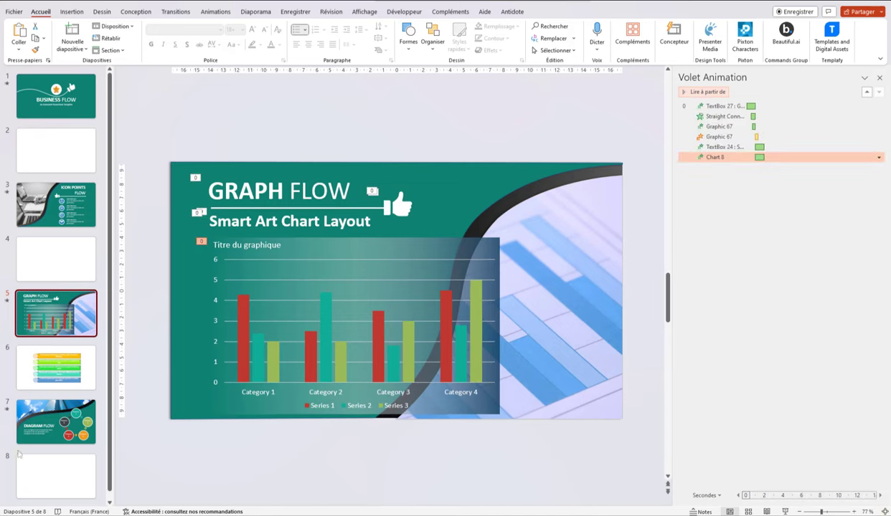
Back on slide 6, ungroup the SmartArt list twice into separate circles and bars
key(Page_Down)
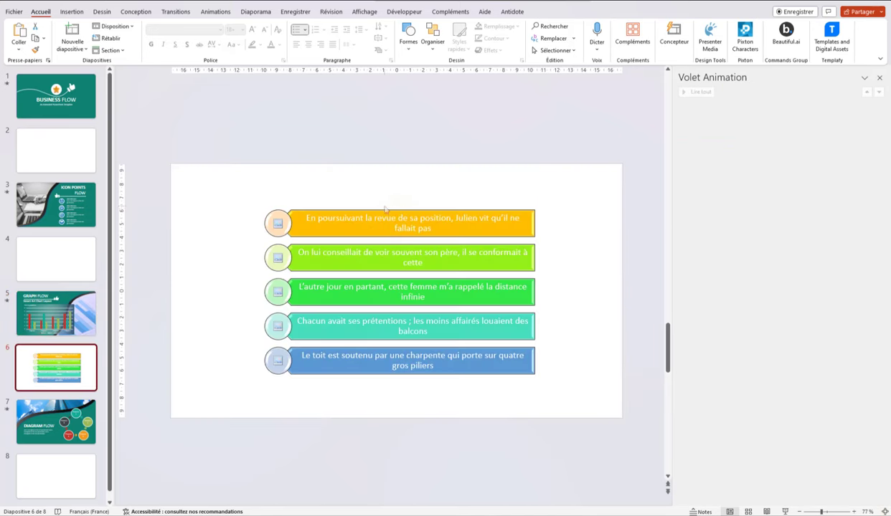
click(386, 212)
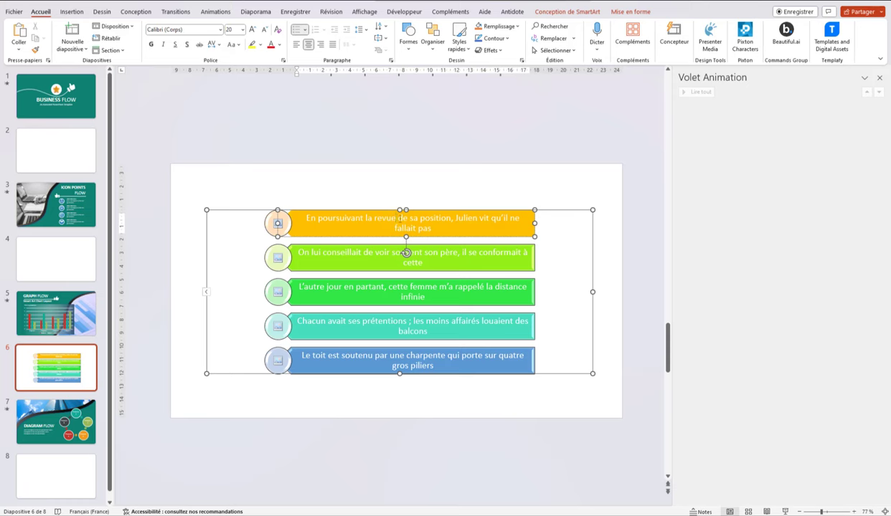
right_click(556, 261)
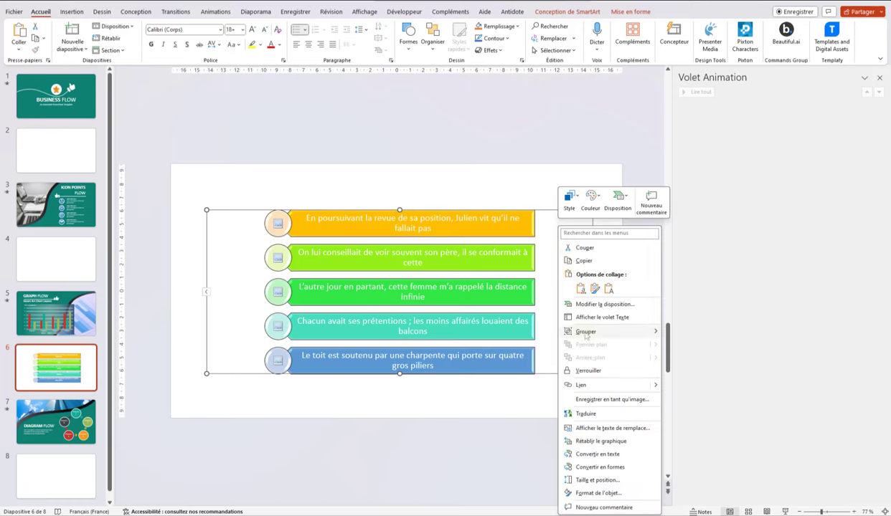
mouse_move(631, 331)
click(690, 360)
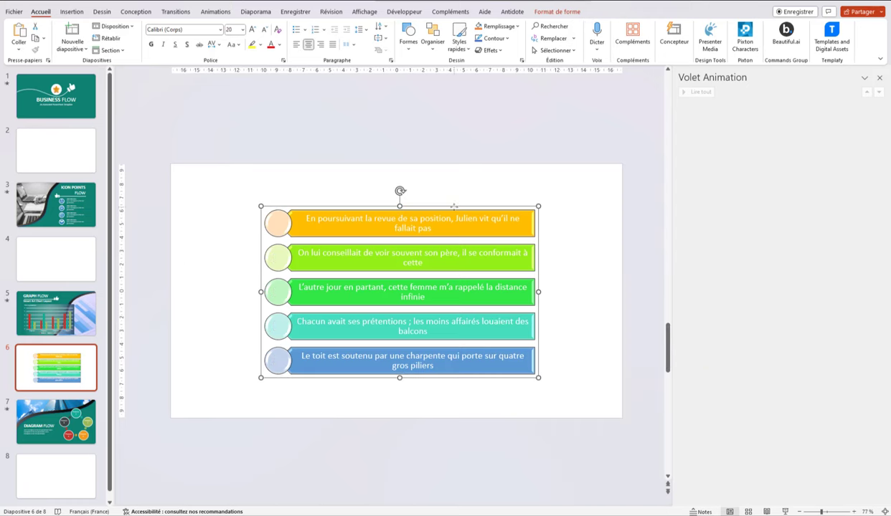
right_click(454, 206)
mouse_move(502, 285)
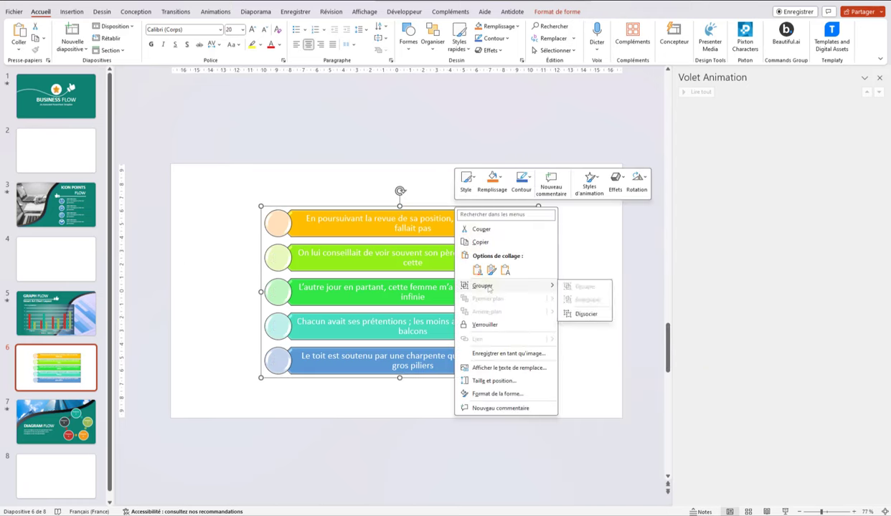
click(586, 316)
click(600, 330)
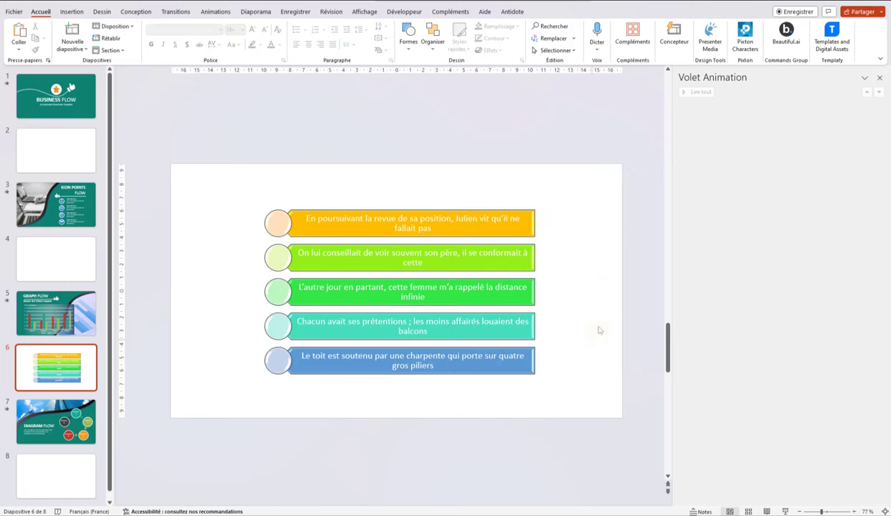
click(310, 220)
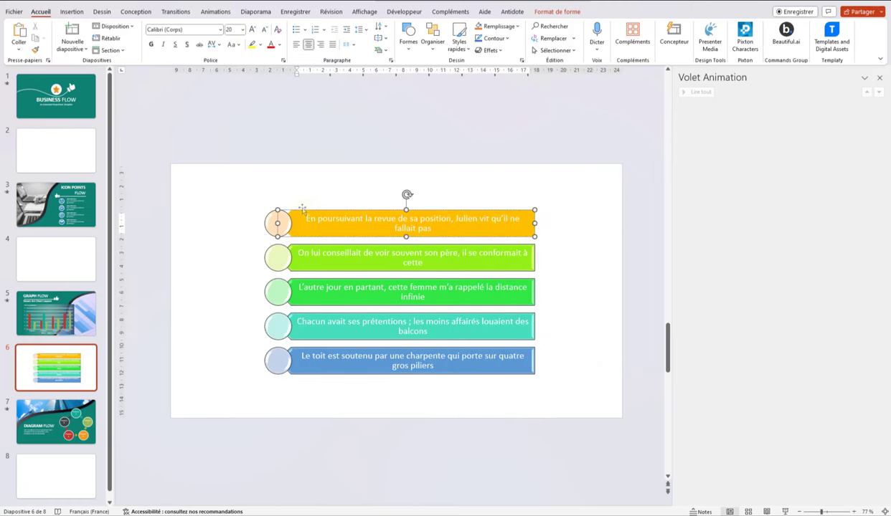
click(271, 225)
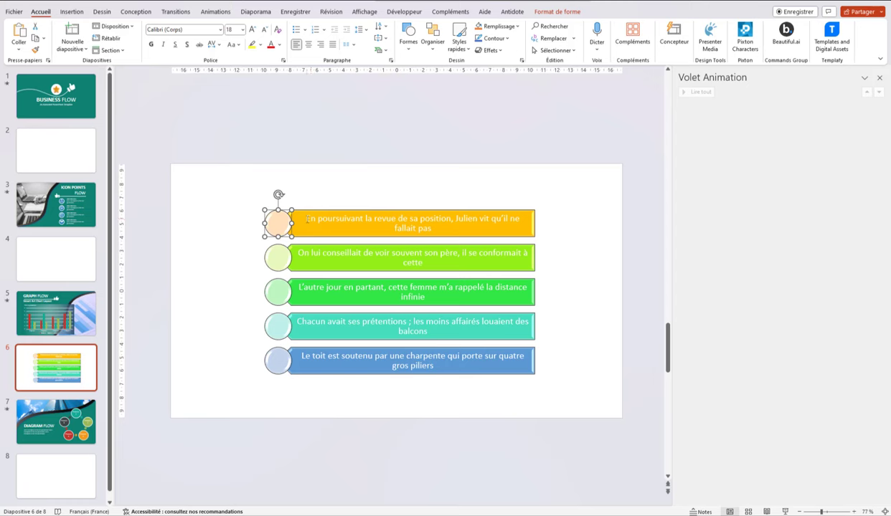
drag(306, 219, 432, 228)
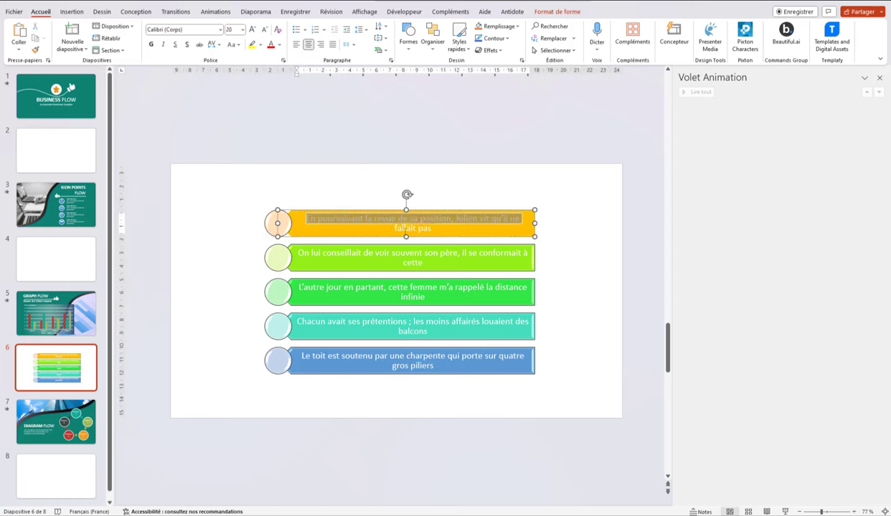
click(281, 48)
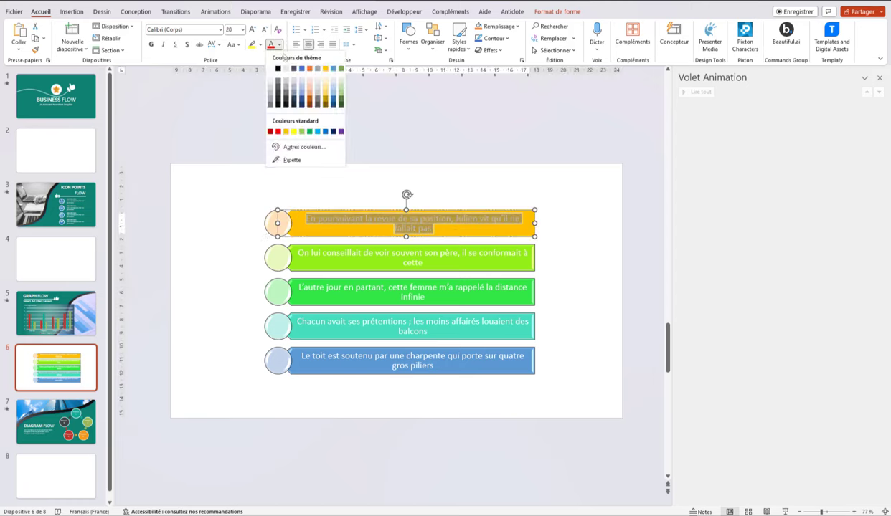
click(274, 69)
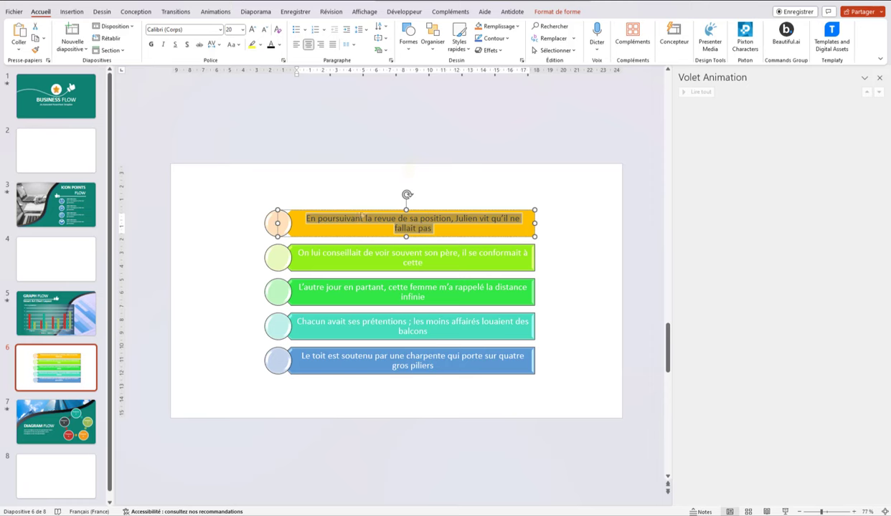
click(480, 178)
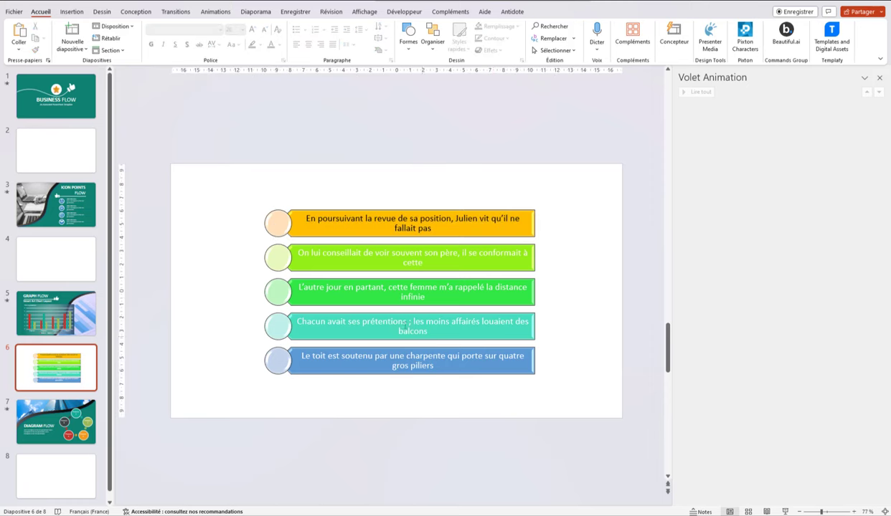
Drag the first three circles and the orange and green bars into a stepped diagonal layout
drag(278, 223, 219, 192)
drag(346, 231, 315, 201)
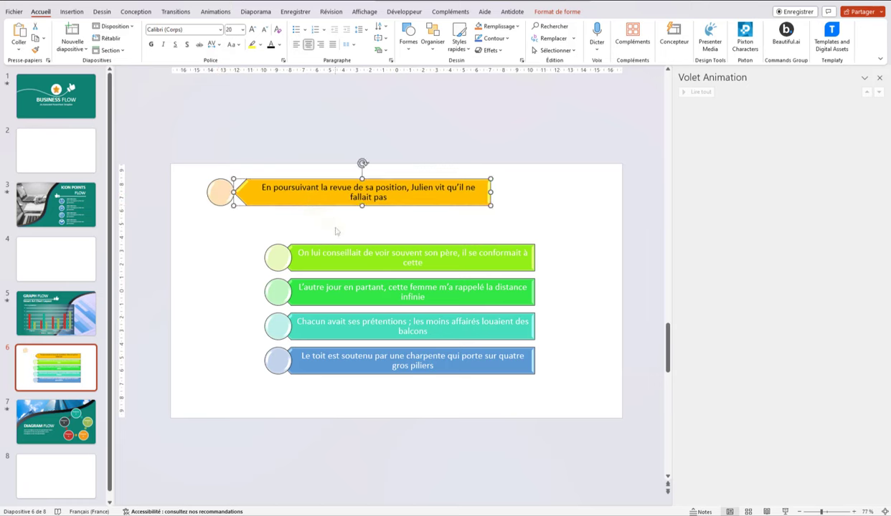
drag(276, 259, 248, 235)
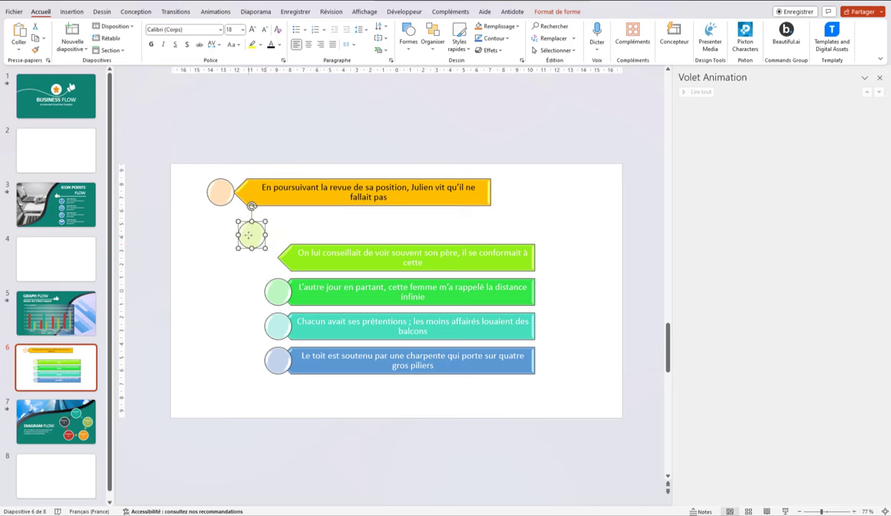
drag(358, 259, 354, 243)
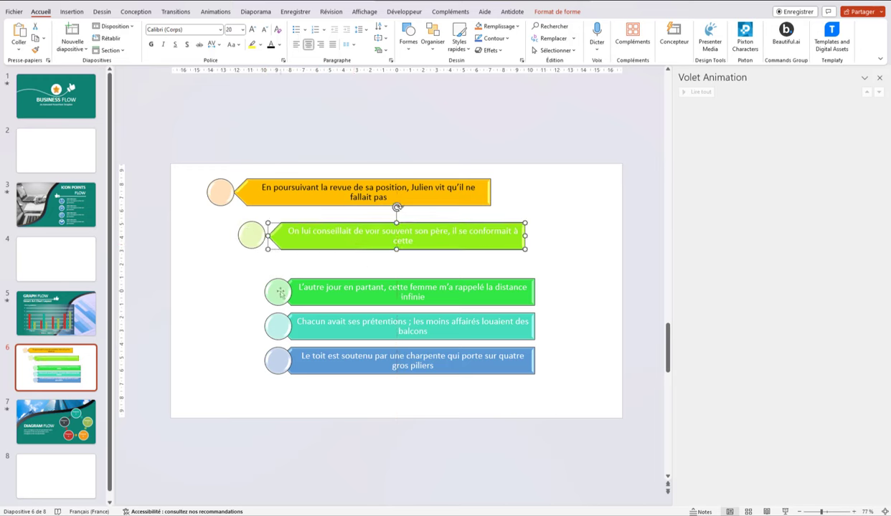
drag(278, 292, 273, 277)
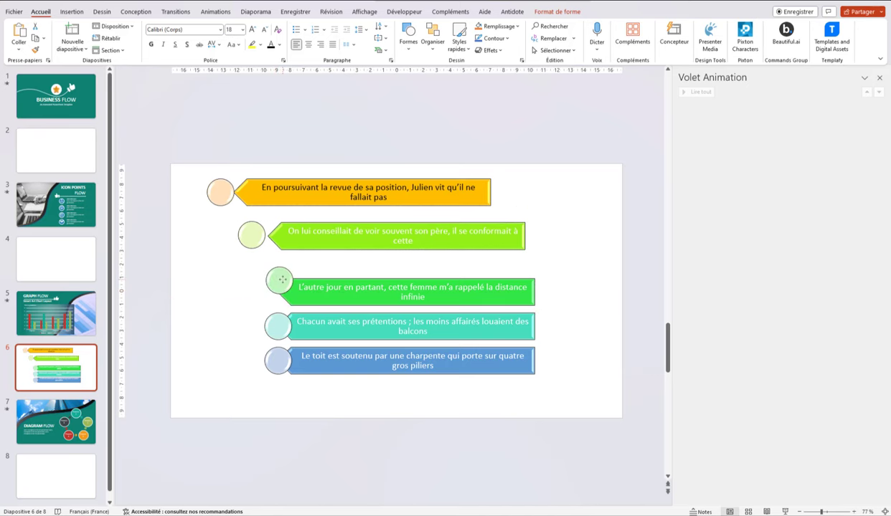
click(413, 400)
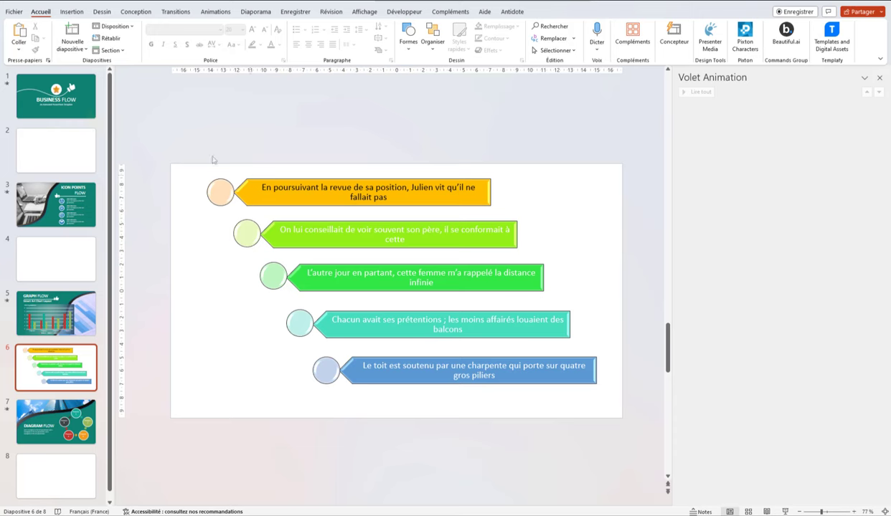
click(218, 192)
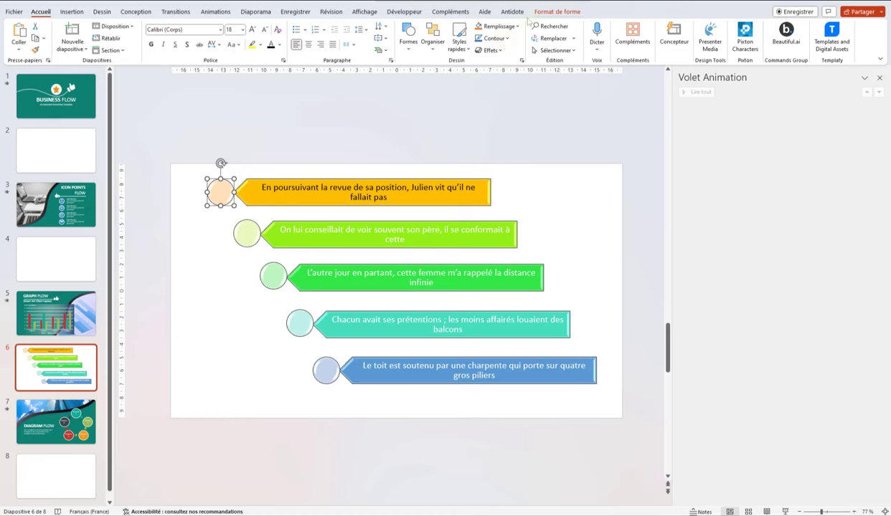
click(216, 12)
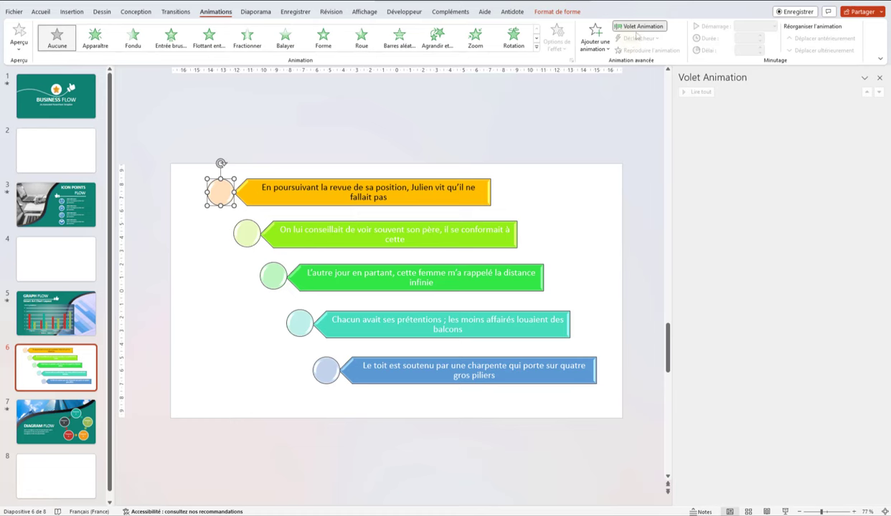
Give the first peach circle a Rotation entrance animation
click(593, 37)
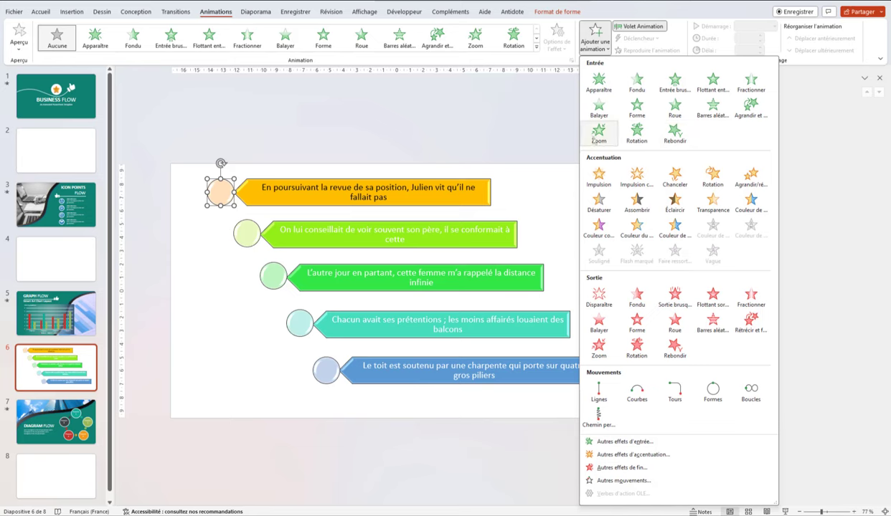
click(631, 133)
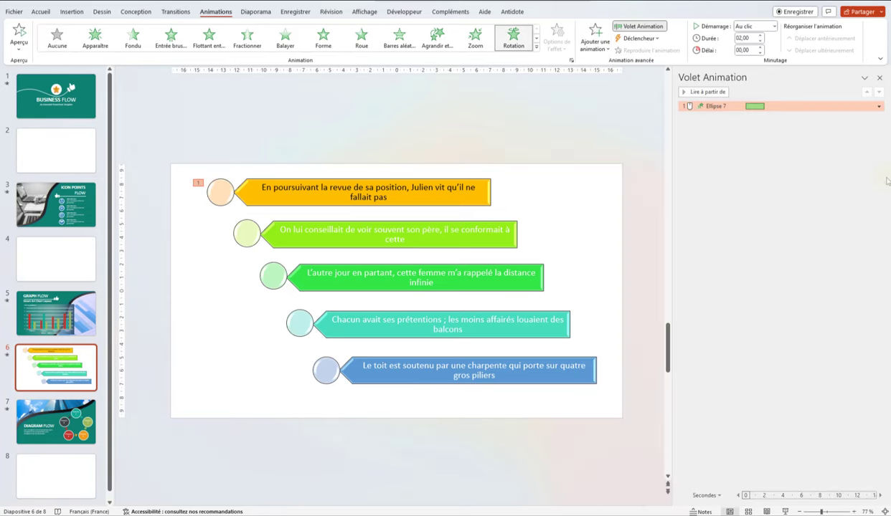
click(464, 213)
click(664, 168)
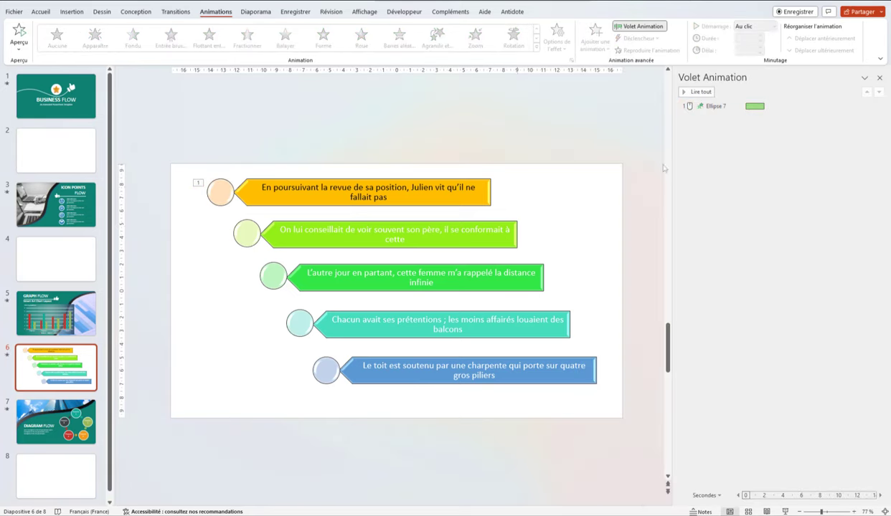
Make the orange bar wipe in from the right, then preview the slide's animations
click(427, 195)
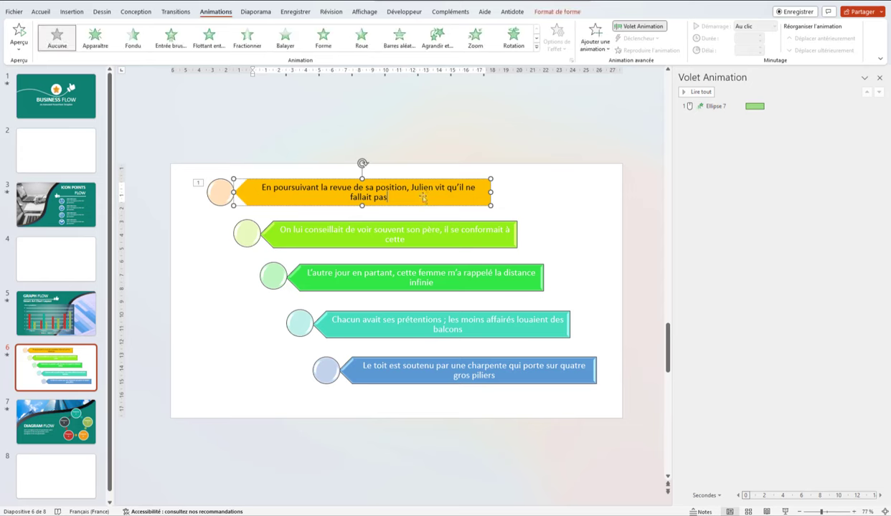
click(281, 37)
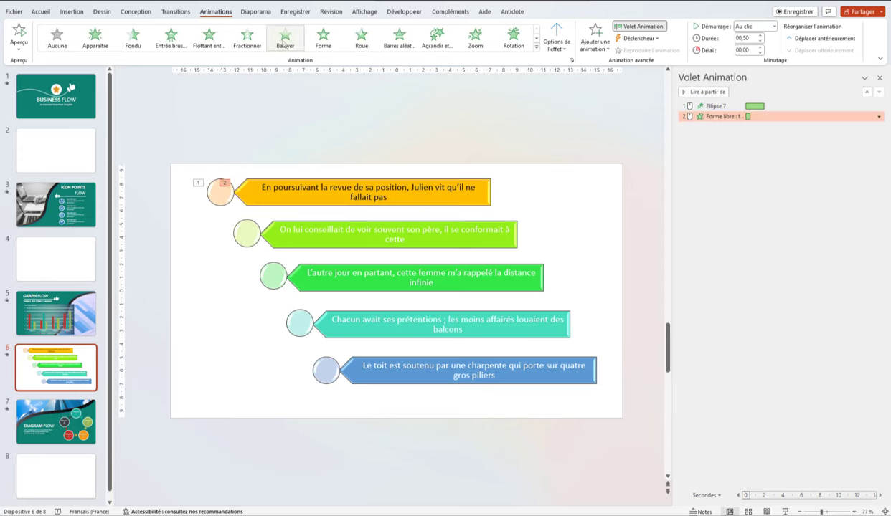
click(566, 52)
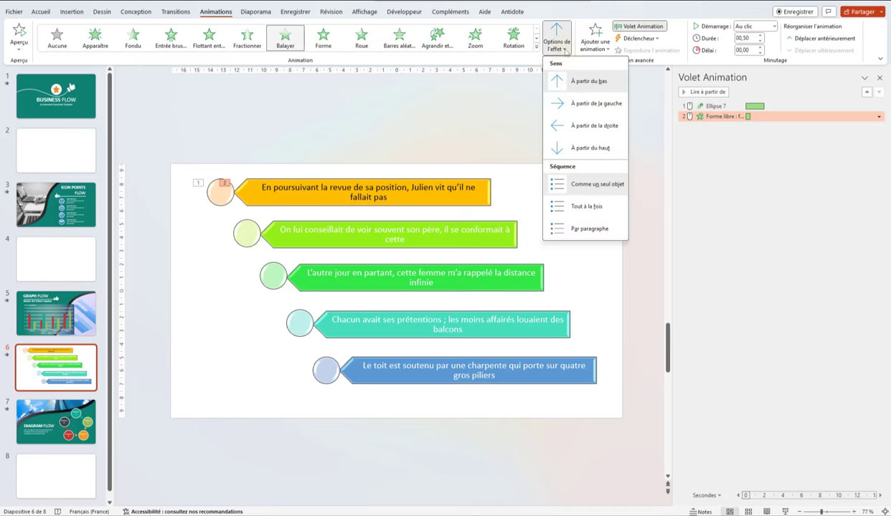
click(591, 127)
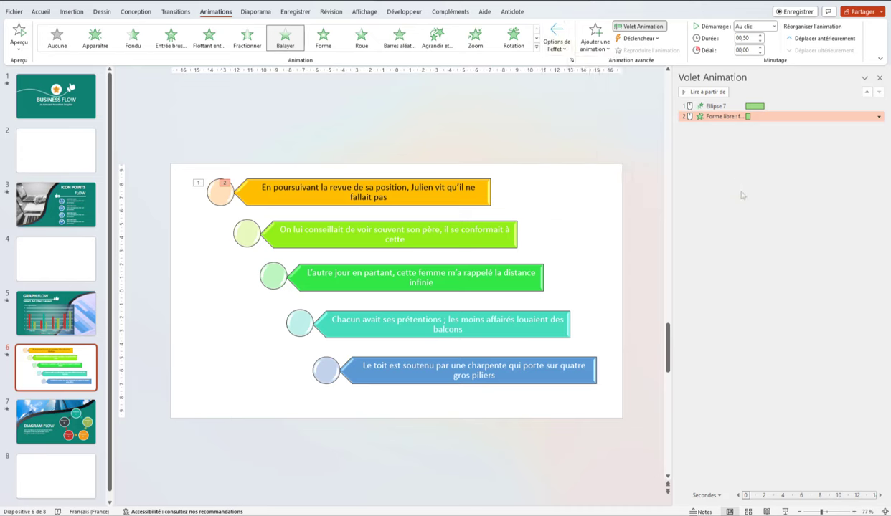
click(744, 152)
click(702, 93)
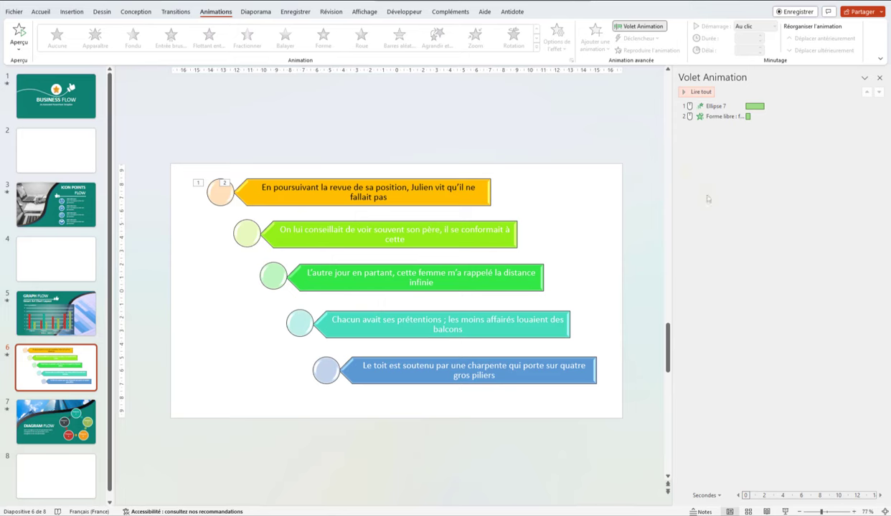
click(244, 231)
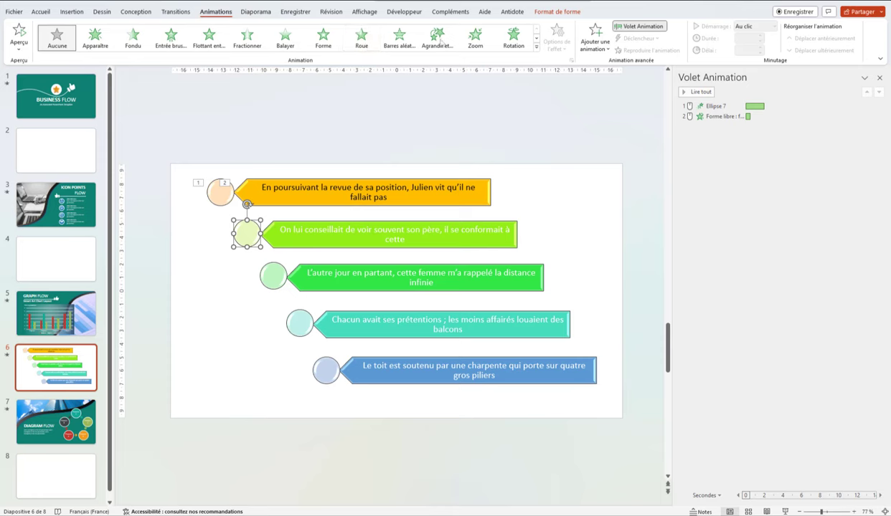
Give the second circle a Rotation entrance and the green bar a wipe from the right
click(515, 37)
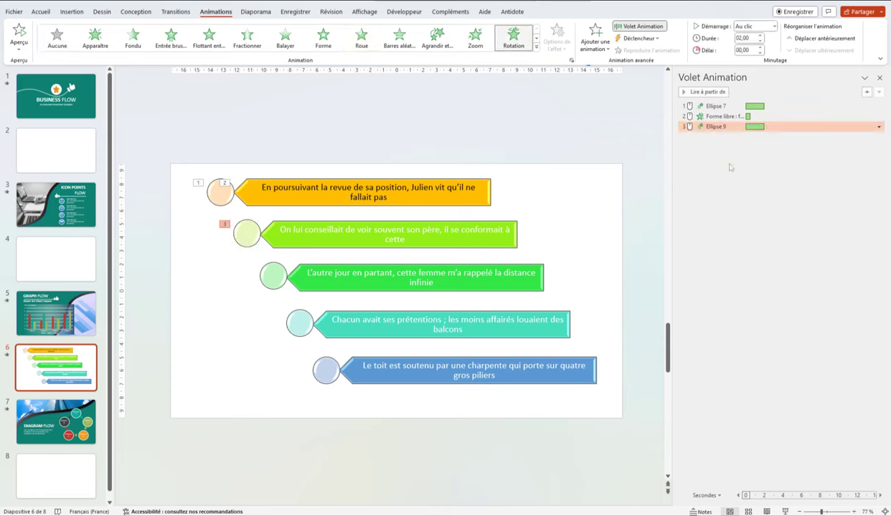
click(309, 234)
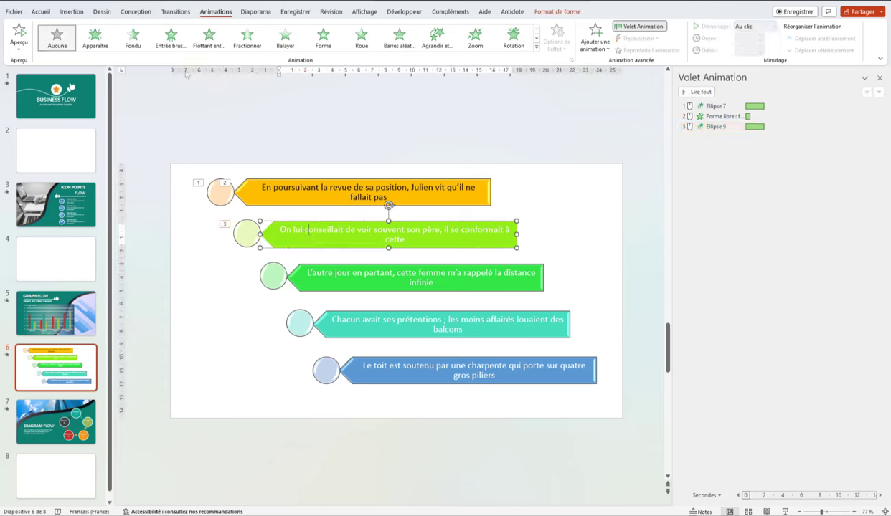
click(285, 37)
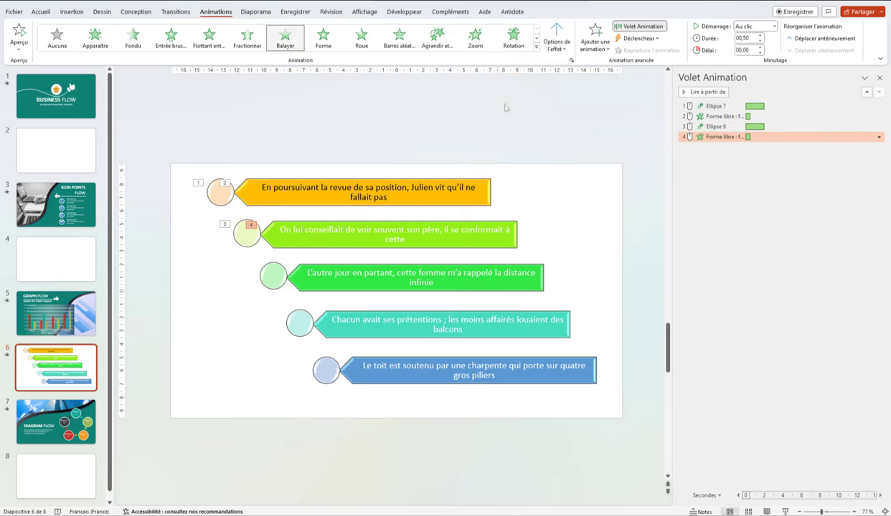
click(558, 46)
click(563, 122)
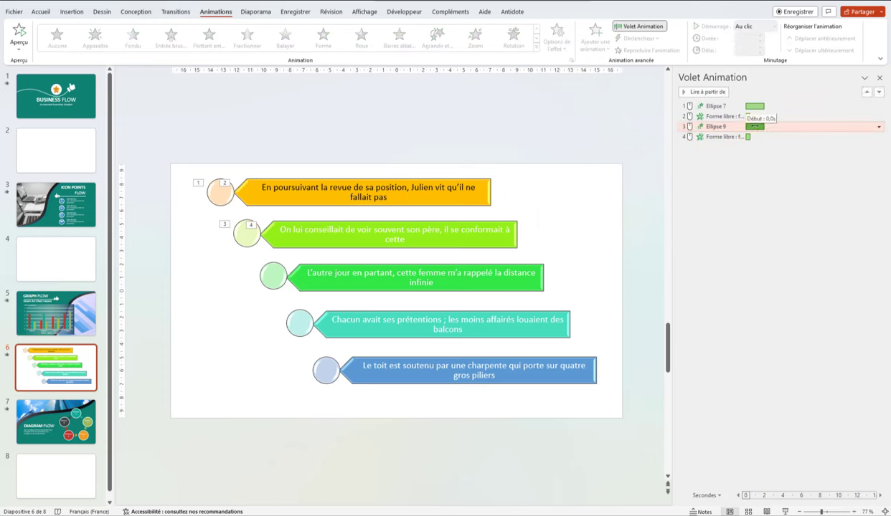
Delay both new effects to start at 2,50 s in the Animation Pane timeline
mouse_move(754, 126)
mouse_down()
mouse_move(787, 126)
mouse_move(778, 126)
mouse_up()
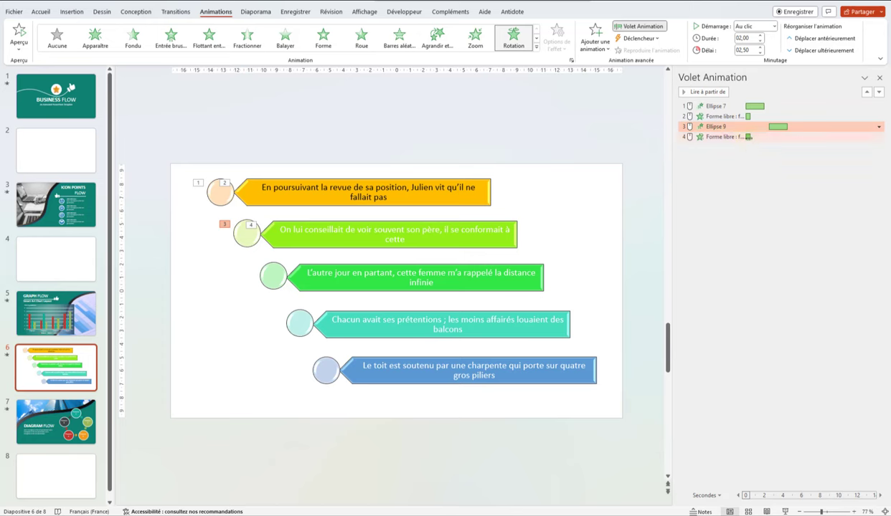
drag(748, 136, 771, 137)
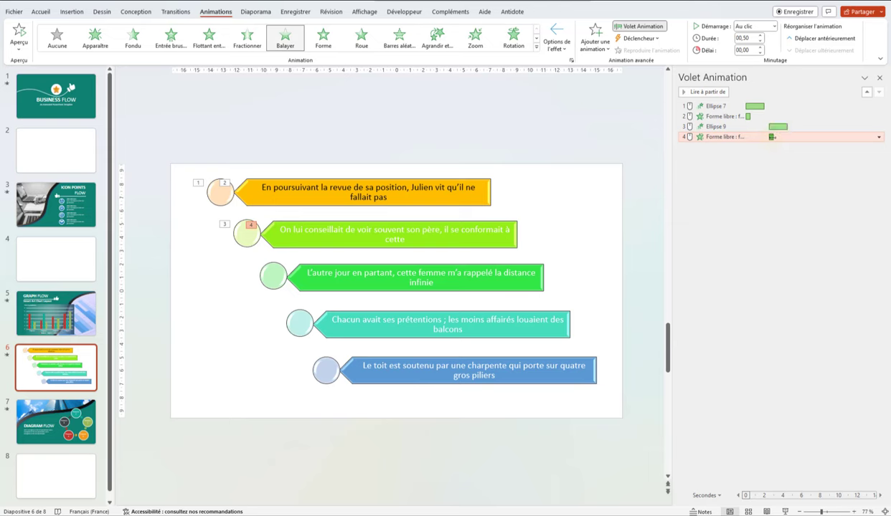
click(766, 209)
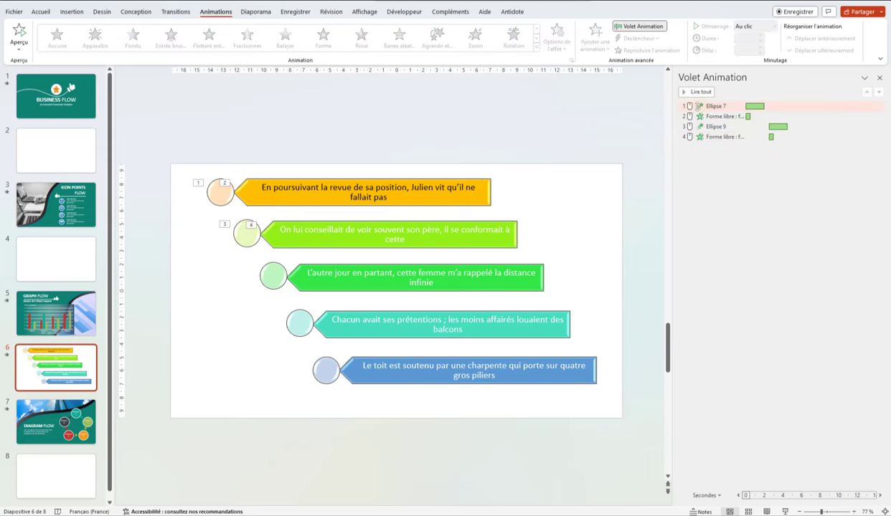
Preview slide 6, start the second circle's rotation slightly earlier, then open slide 7, Diagram Flow
click(695, 91)
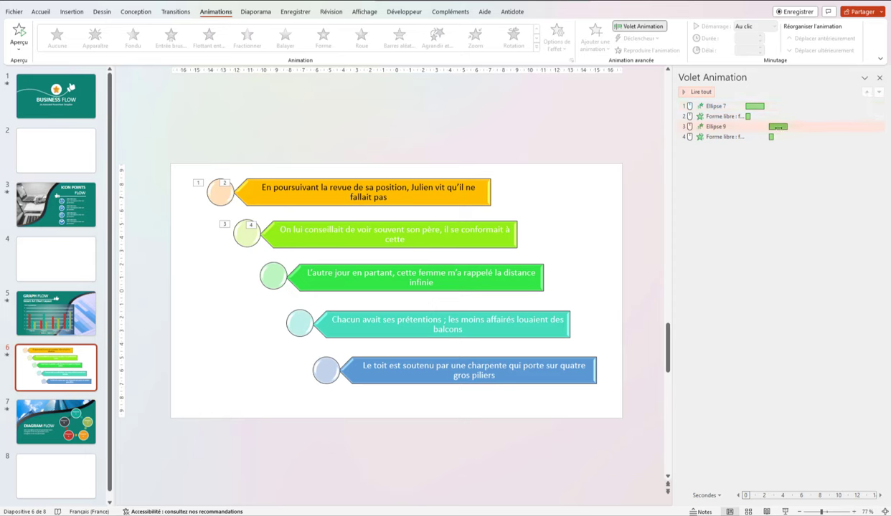
drag(777, 127, 765, 137)
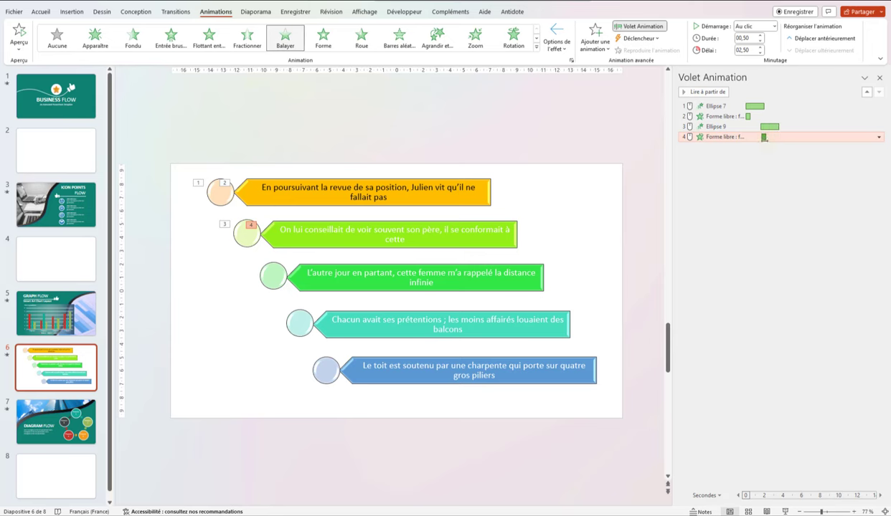
click(789, 242)
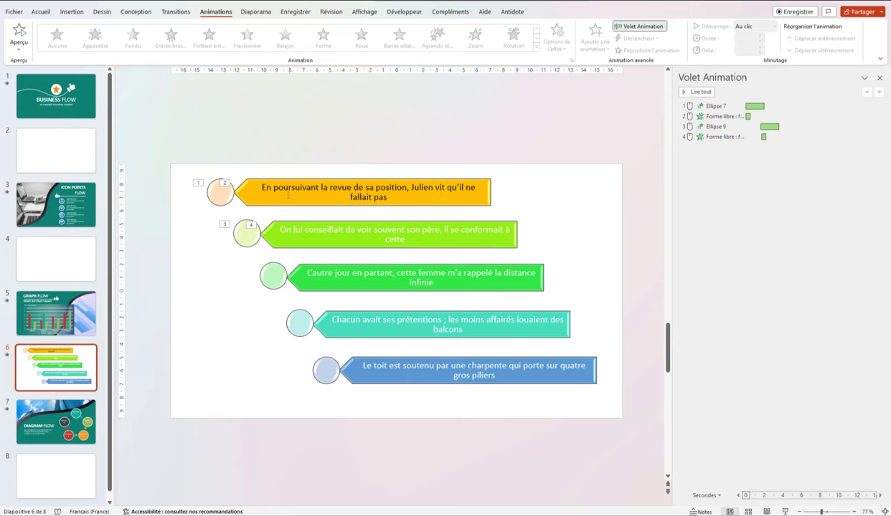
scroll(567, 206, down, 1)
click(512, 245)
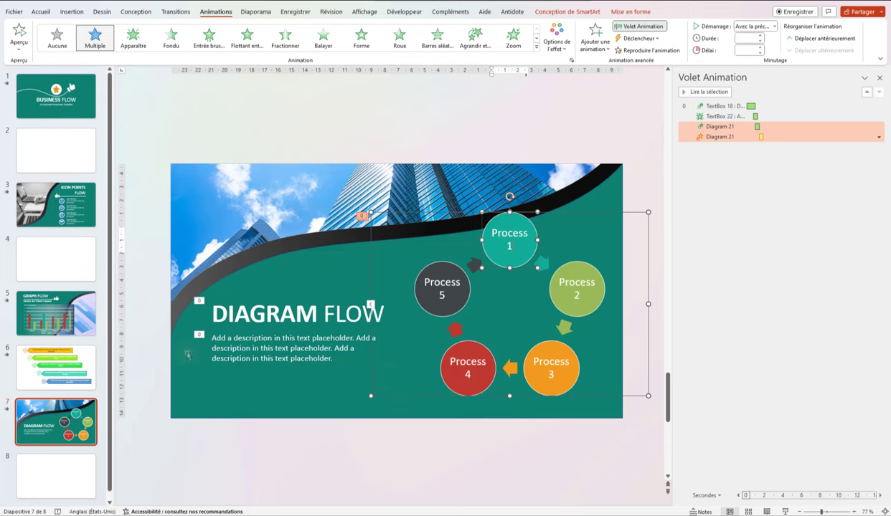
Return to slide 6 and move the essai audio to the top of the Animation Pane
click(46, 205)
click(66, 365)
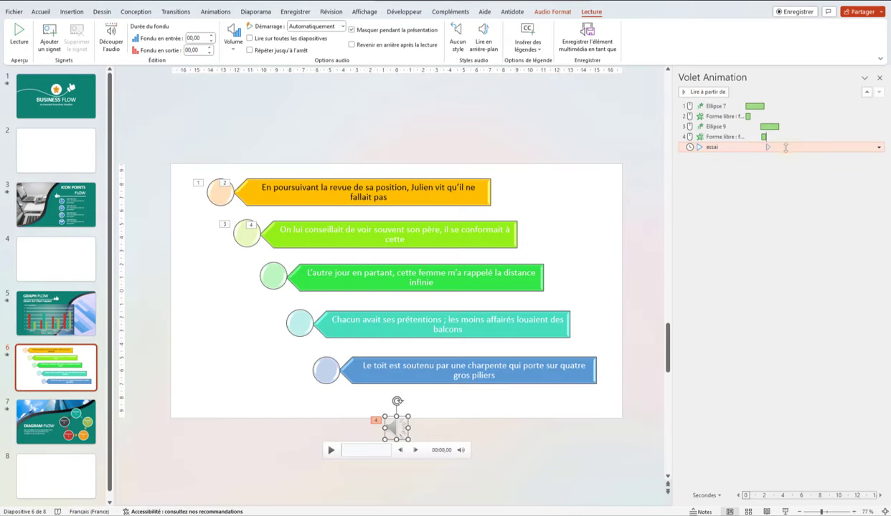
drag(786, 147, 781, 106)
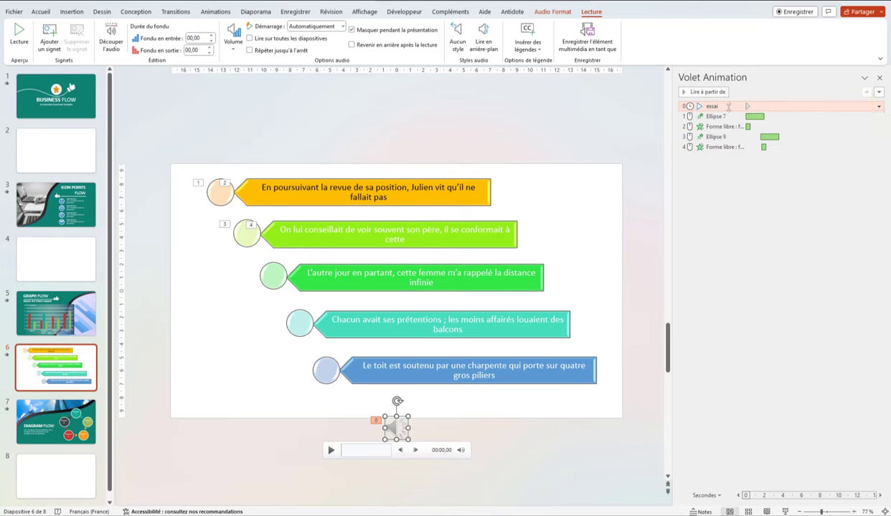
key(Escape)
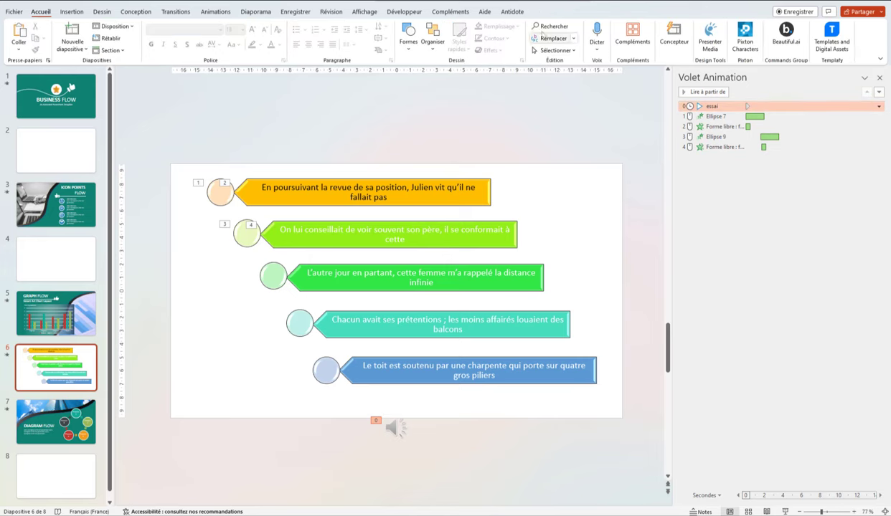
Set every animation on slide 6 to start With Previous
click(208, 12)
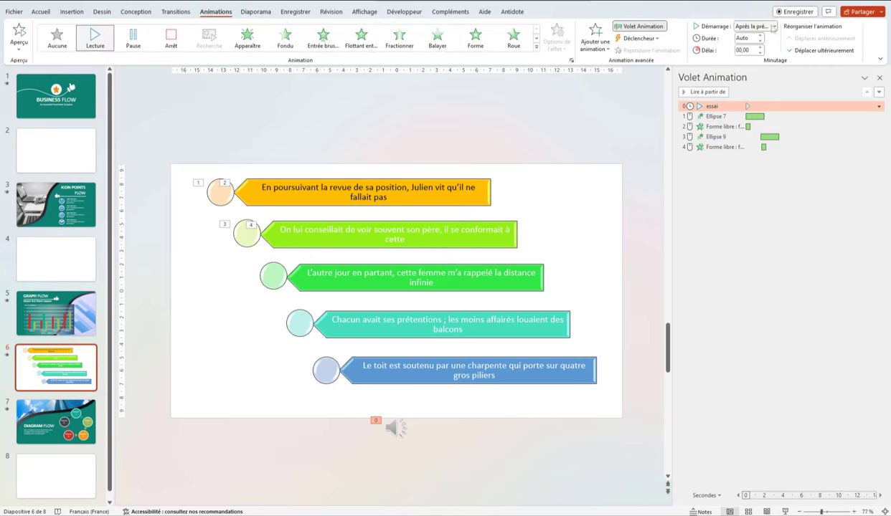
click(774, 27)
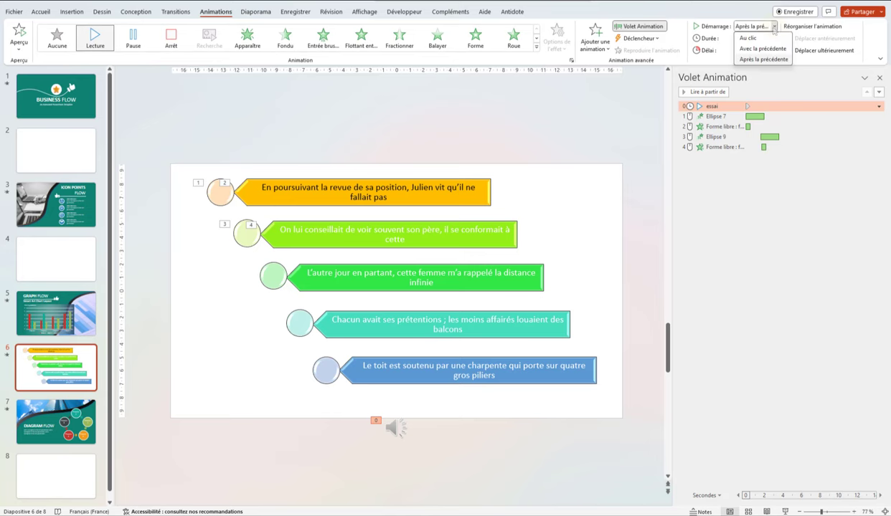
click(750, 56)
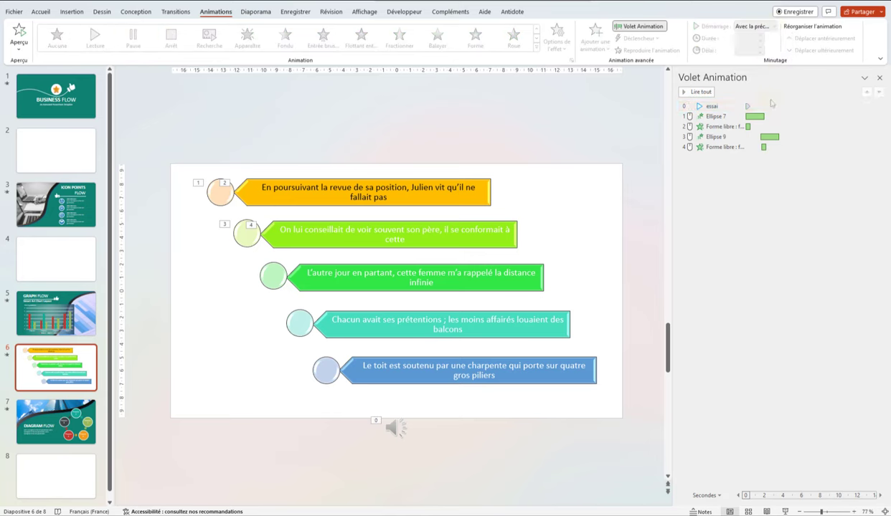
key(ctrl+a)
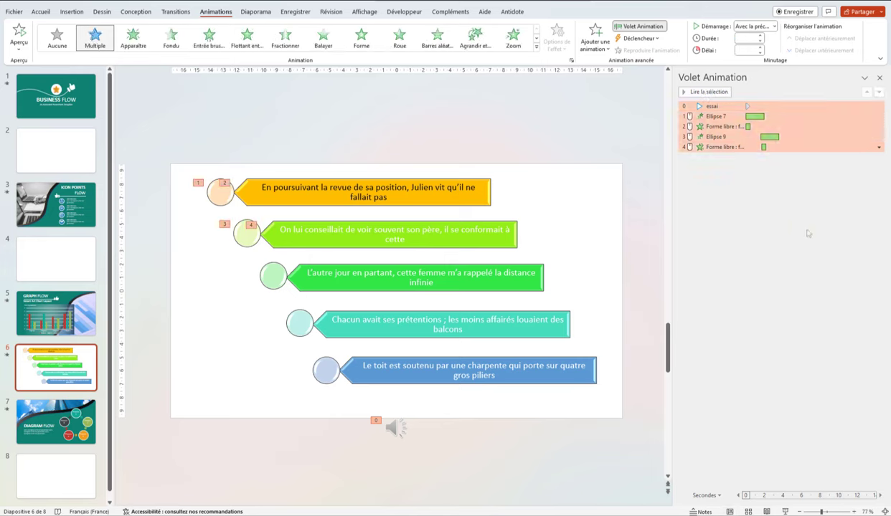
click(774, 27)
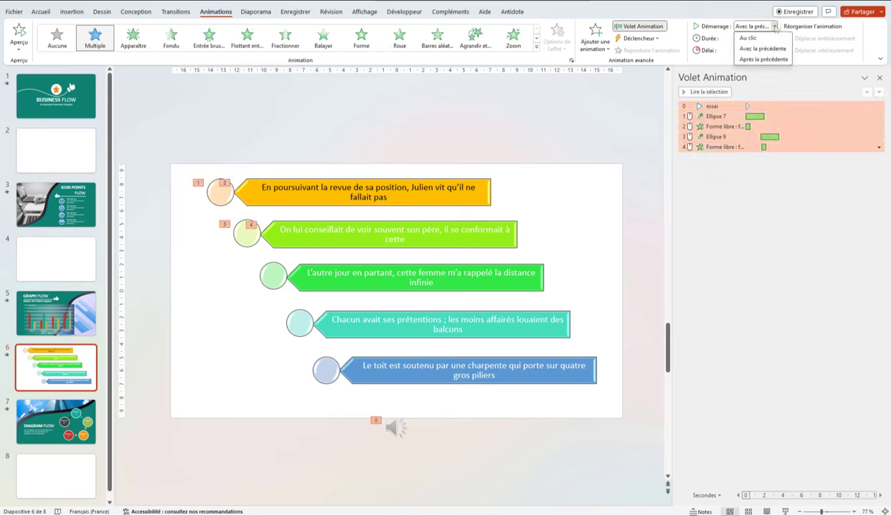
click(753, 46)
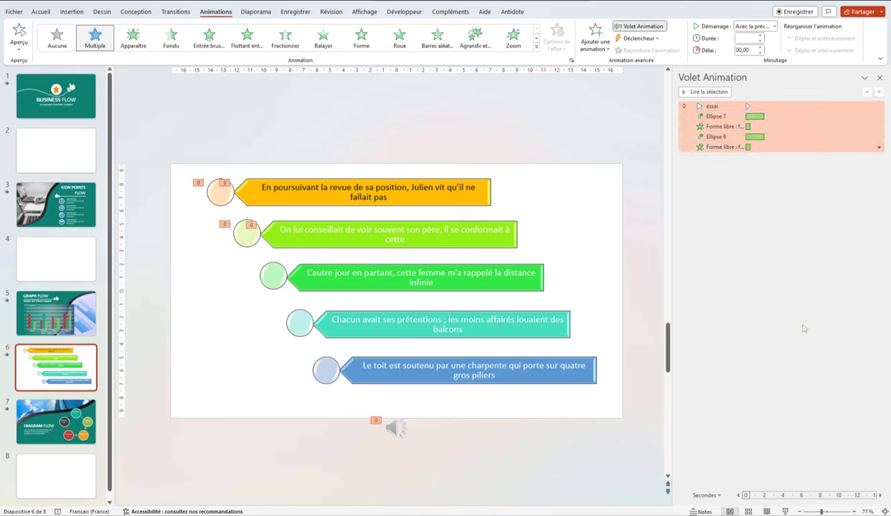
click(796, 302)
Preview from Ellipse 7, then set the four shape animations to start After Previous
click(734, 117)
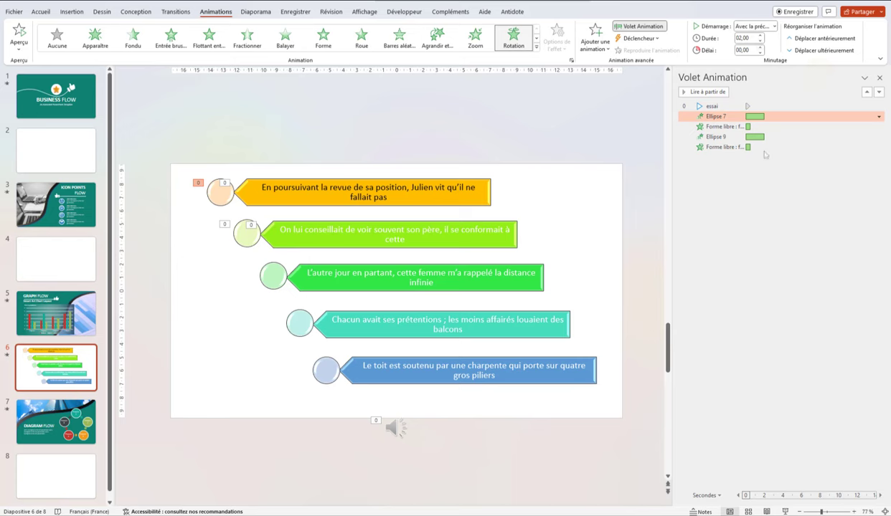
click(702, 95)
shift+click(776, 147)
click(774, 26)
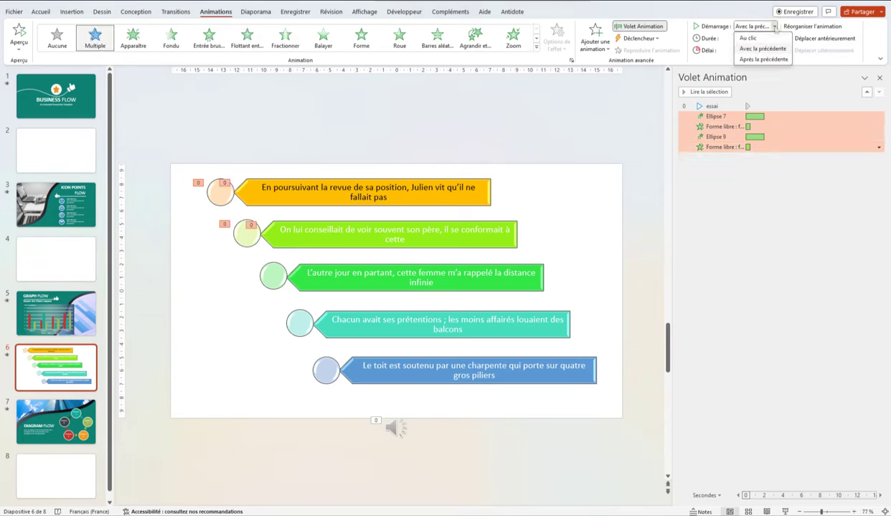
click(761, 60)
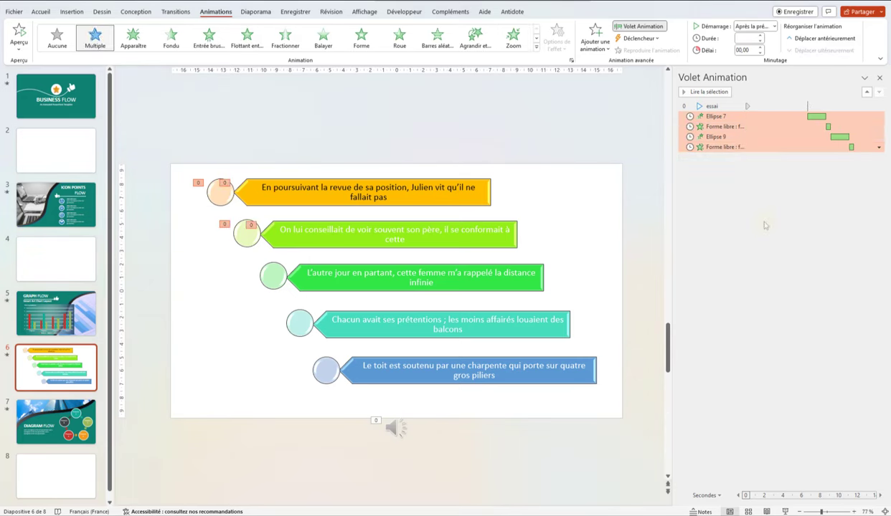
click(764, 226)
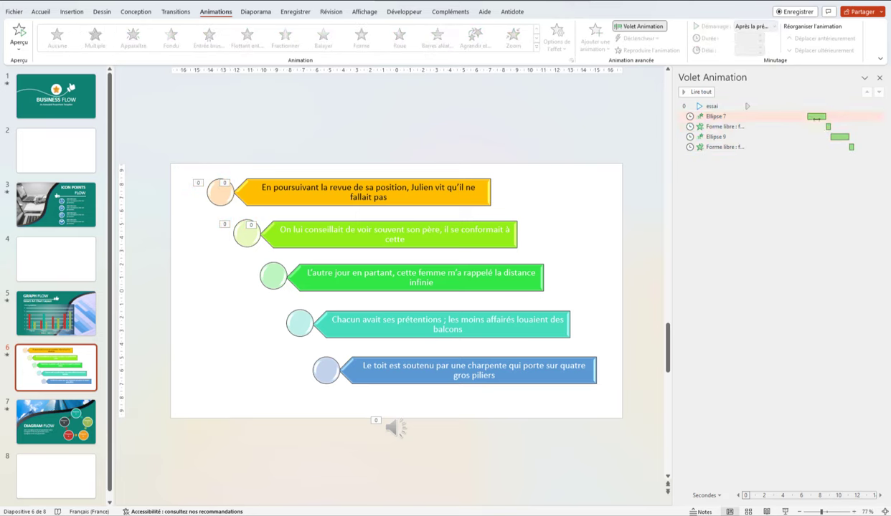
Preview the slide, then set the four shape animations back to start With Previous
mouse_move(816, 119)
click(697, 92)
key(ctrl+a)
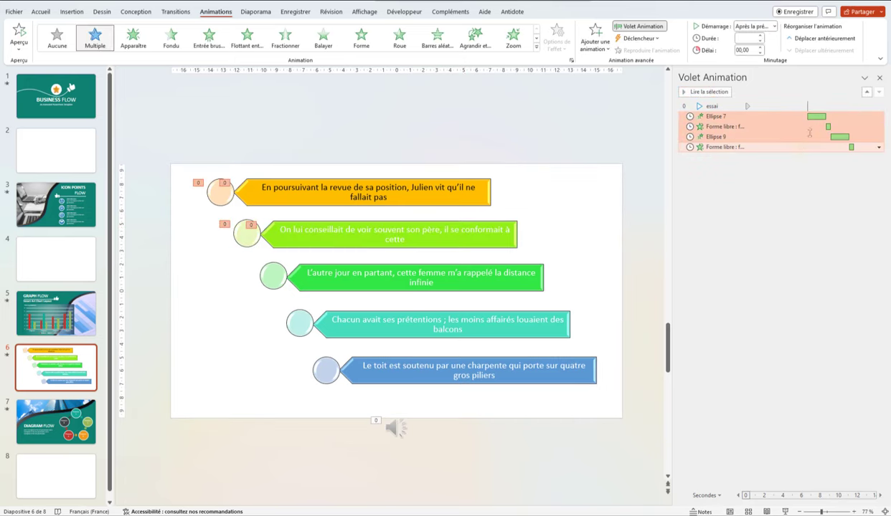
click(775, 26)
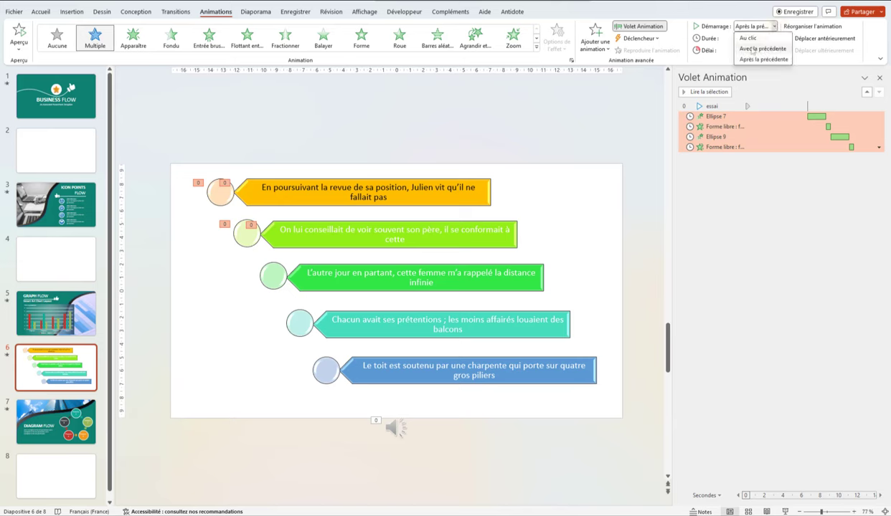
click(731, 44)
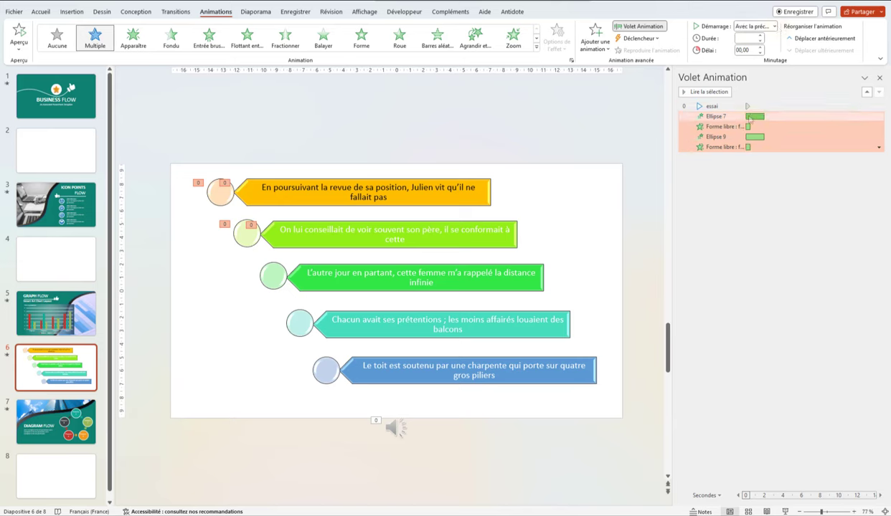
Drag the second circle's and last arrow's timing bars so they start around 2.5 s
click(752, 117)
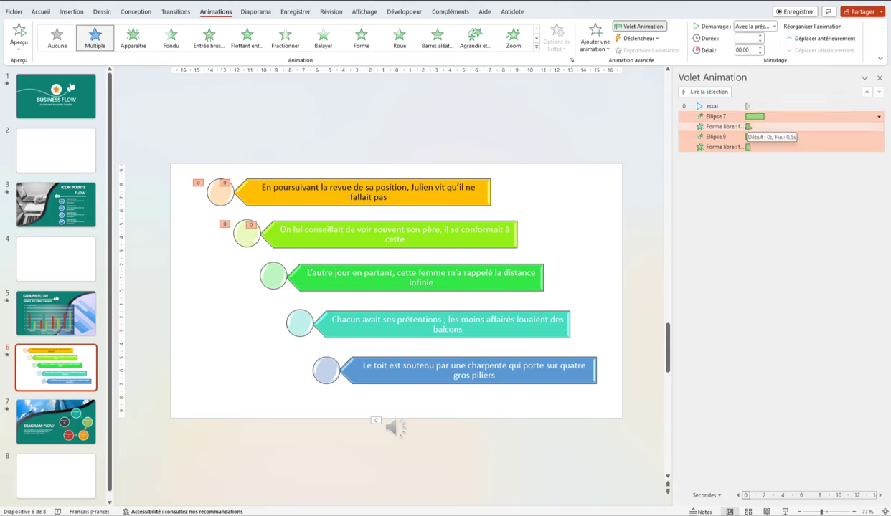
drag(747, 128, 748, 127)
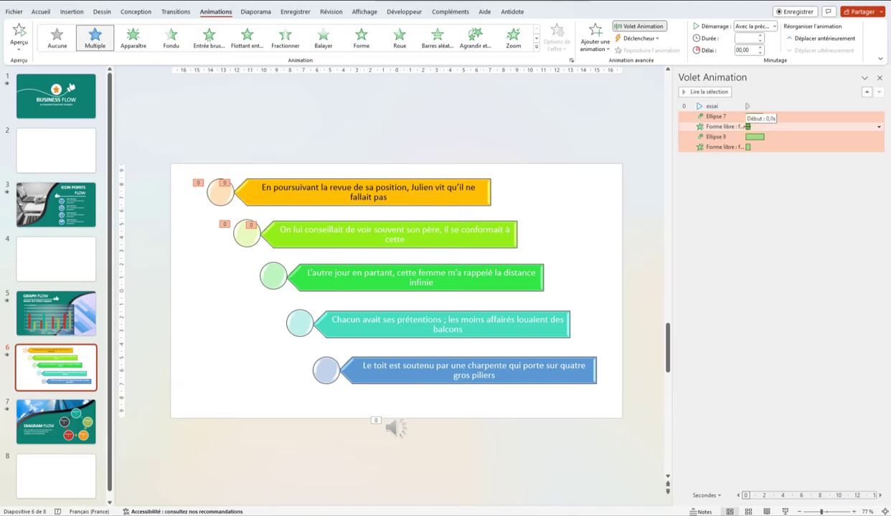
drag(748, 127, 778, 137)
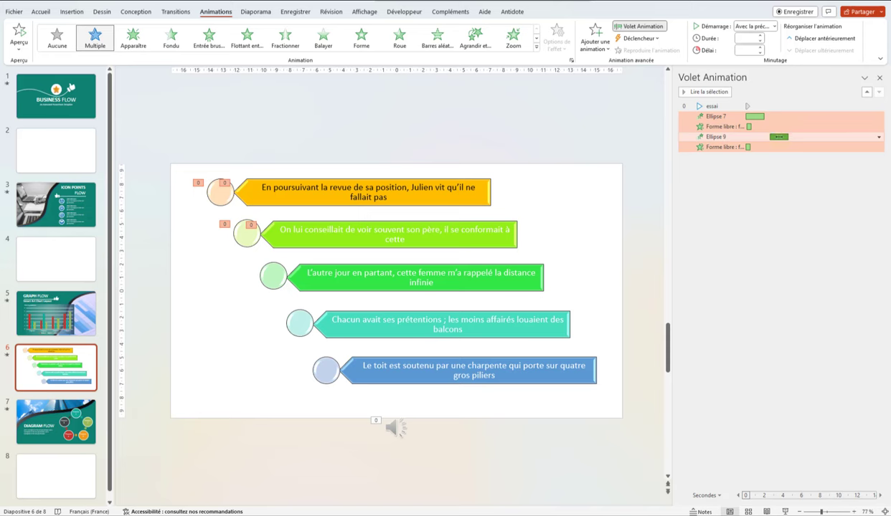
drag(748, 147, 772, 147)
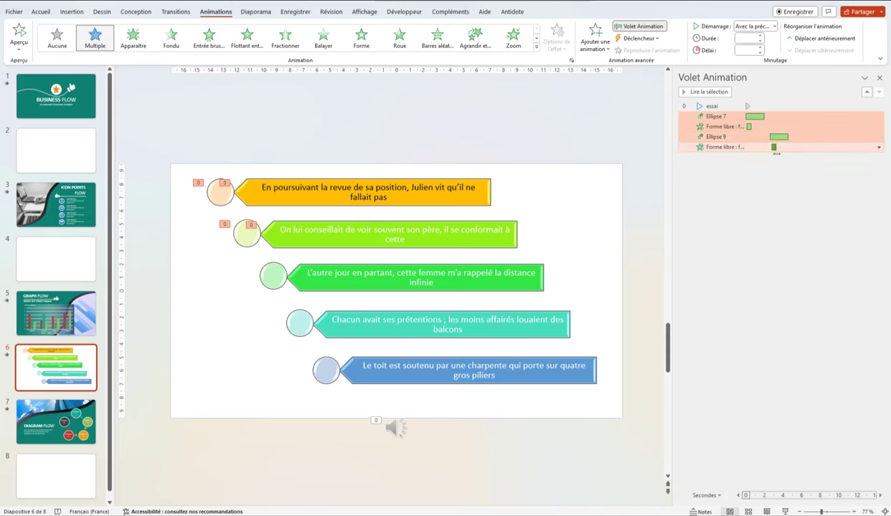
click(736, 216)
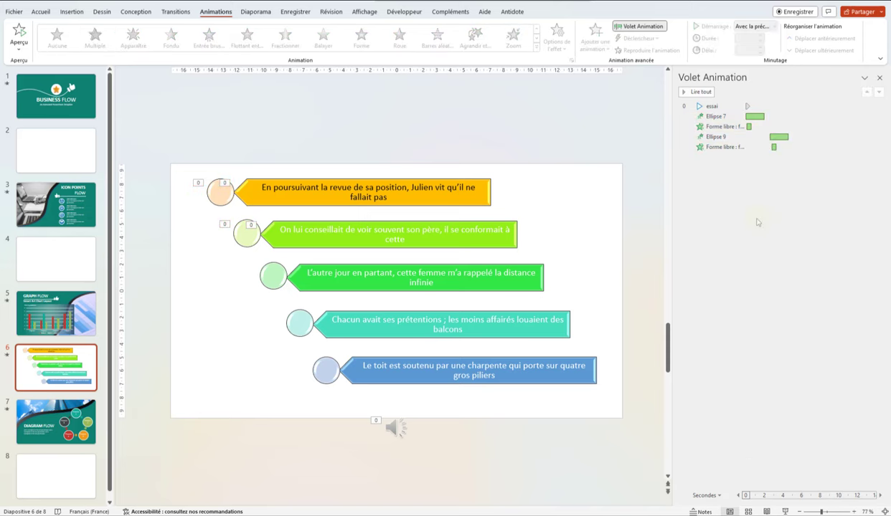
Play through slide 6's staggered animation sequence, then switch to slide 7, Diagram Flow
click(696, 93)
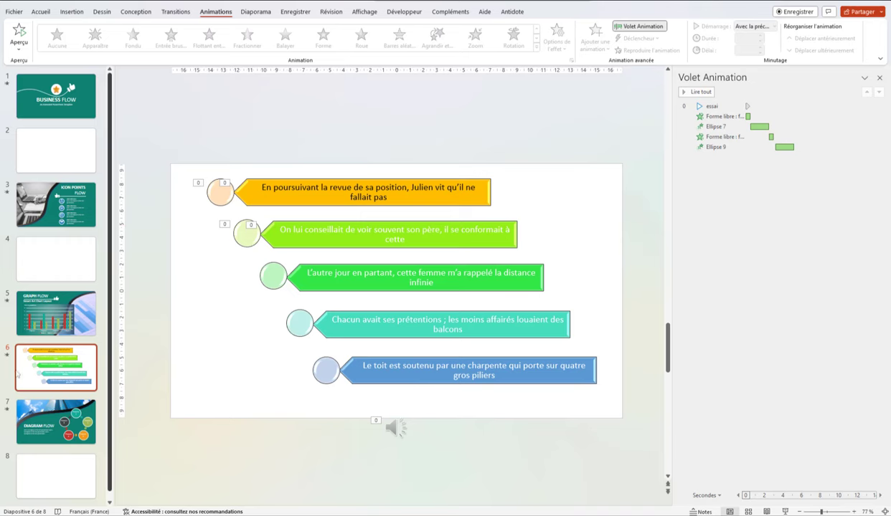
click(50, 427)
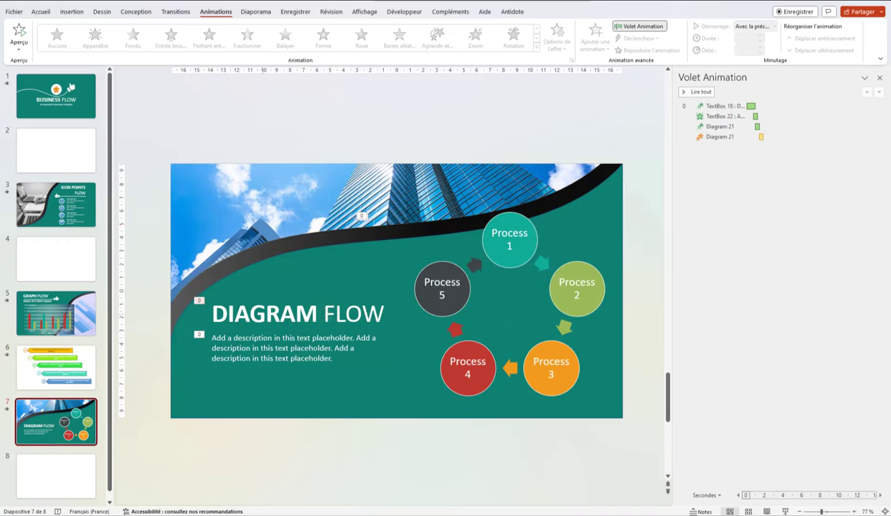